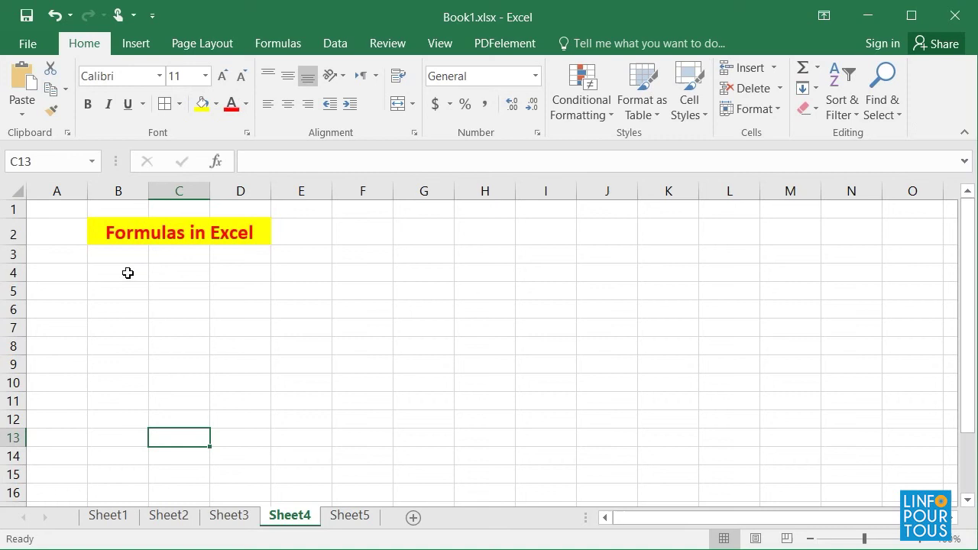
Step: Enter =TODAY() in D13 so it shows 10/31/2020
{"action": "left_click", "coordinate": [128, 273]}
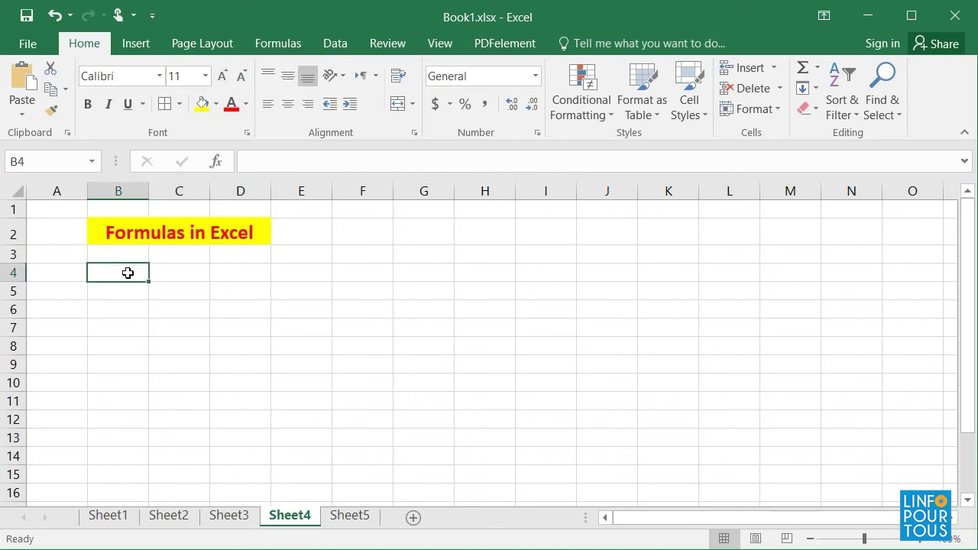
{"action": "left_click", "coordinate": [128, 233]}
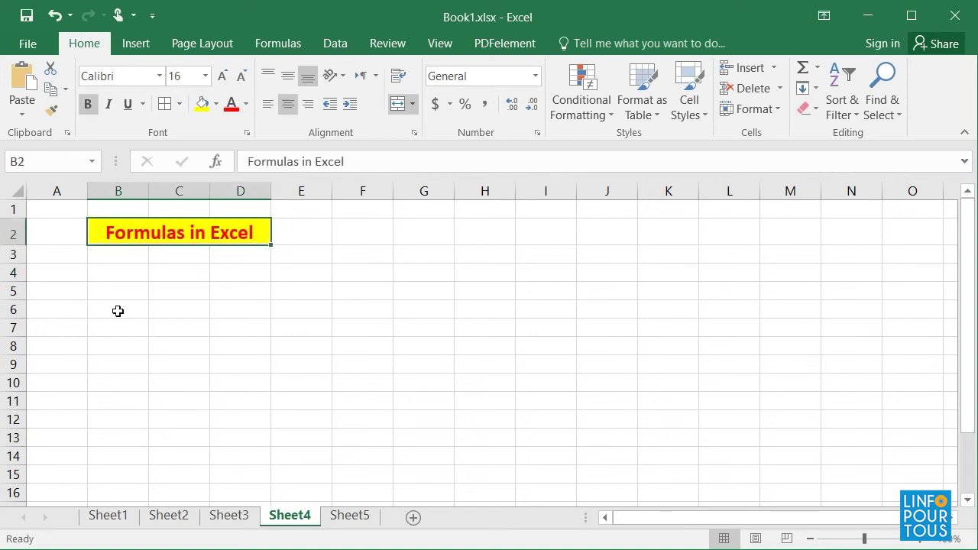
{"action": "left_click", "coordinate": [243, 192]}
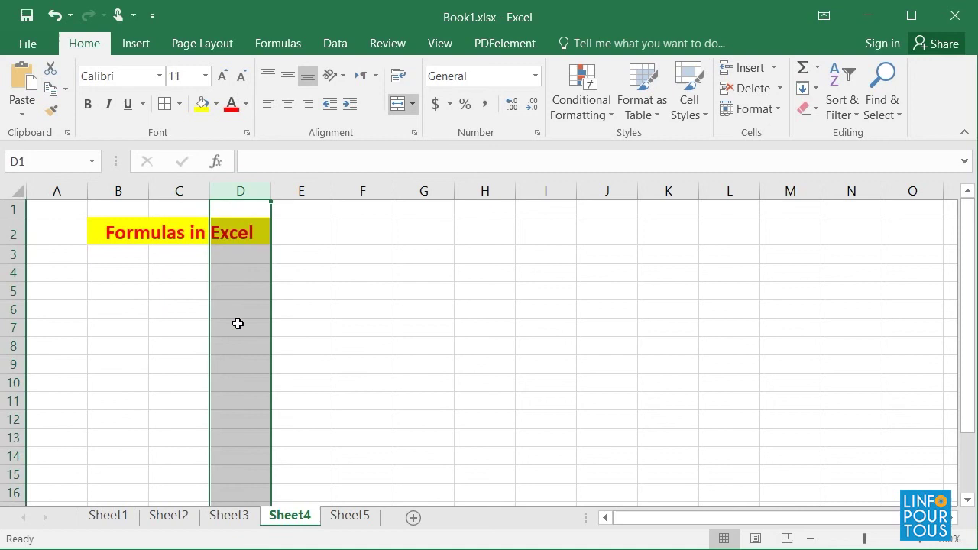
{"action": "left_click", "coordinate": [251, 434]}
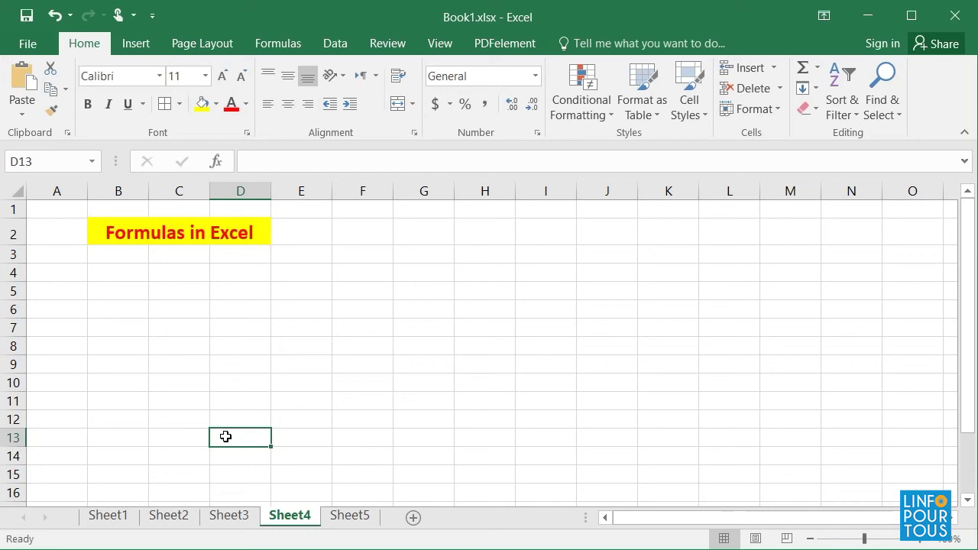
{"action": "type", "text": "=t"}
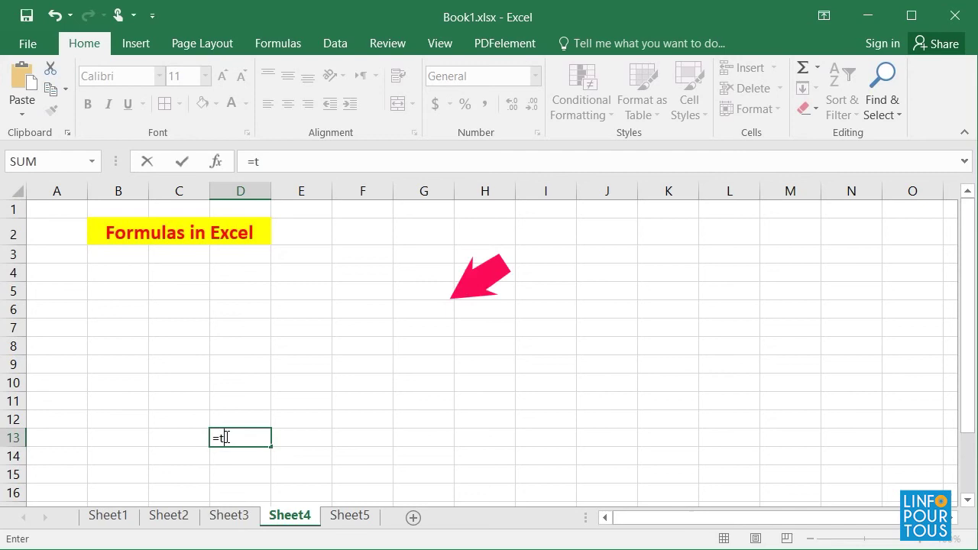
{"action": "type", "text": "od"}
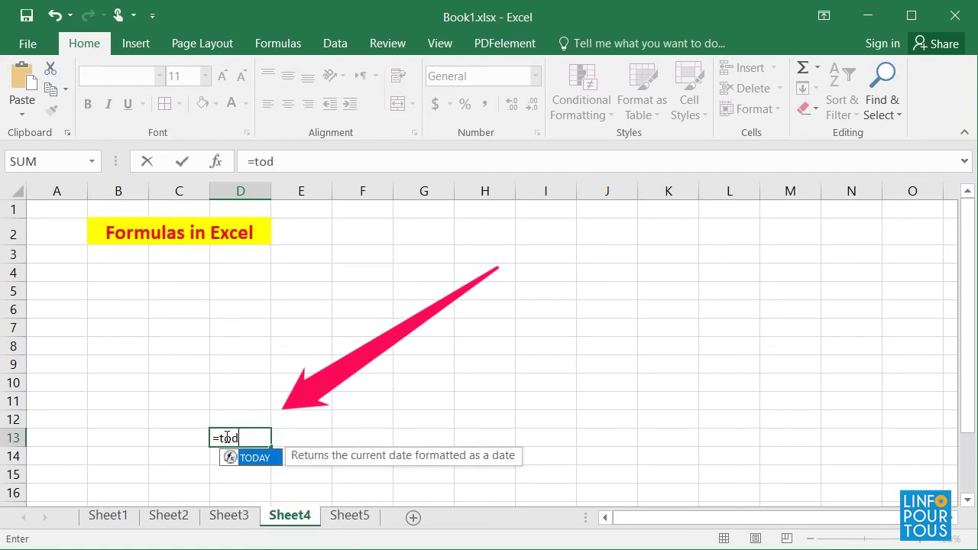
{"action": "type", "text": "ay"}
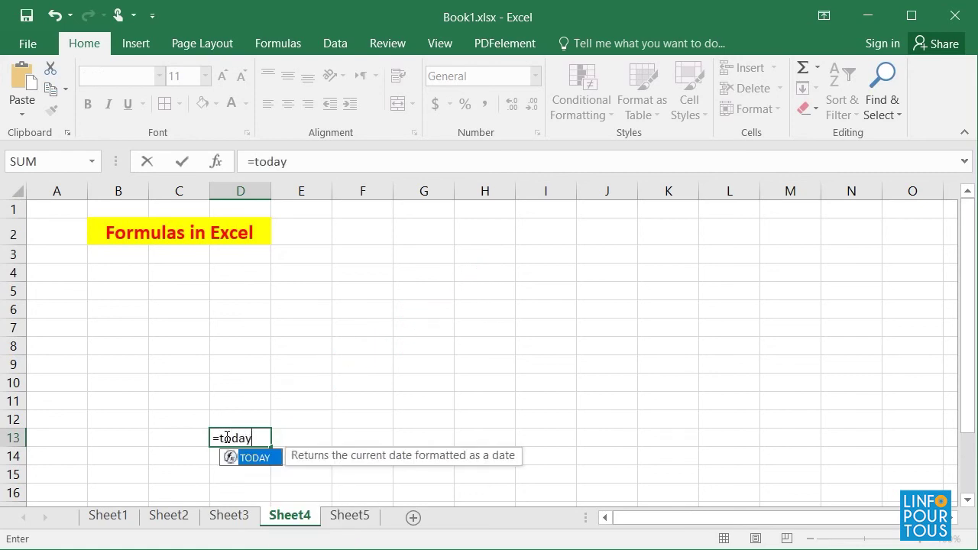
{"action": "type", "text": "()"}
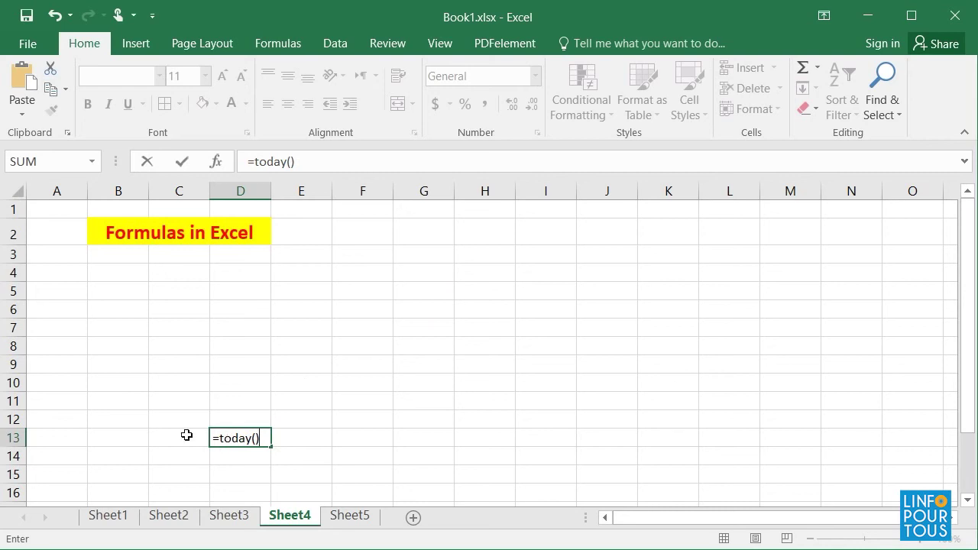
{"action": "key", "text": "Return"}
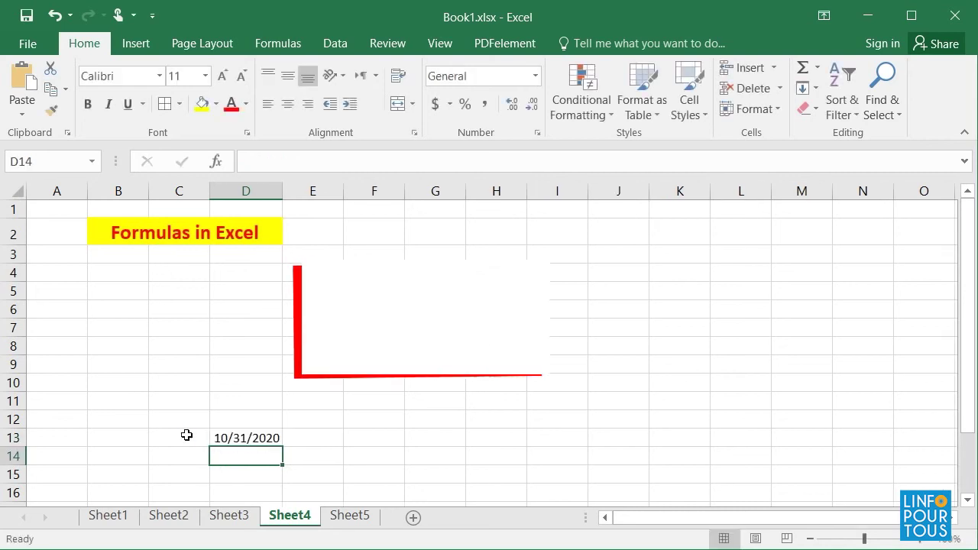
Step: Make the D13 date bold with red font colour
{"action": "left_click", "coordinate": [229, 438]}
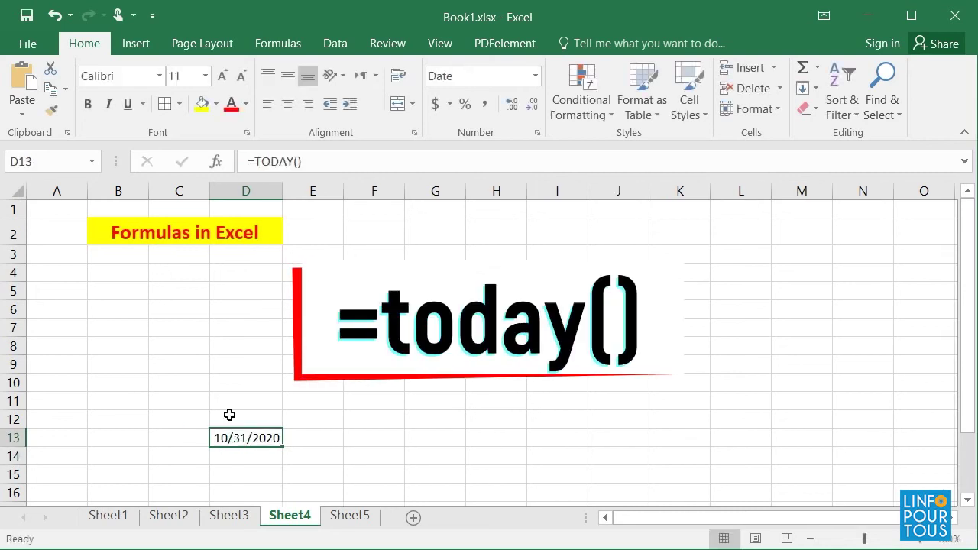
{"action": "left_click", "coordinate": [231, 104]}
{"action": "left_click", "coordinate": [87, 107]}
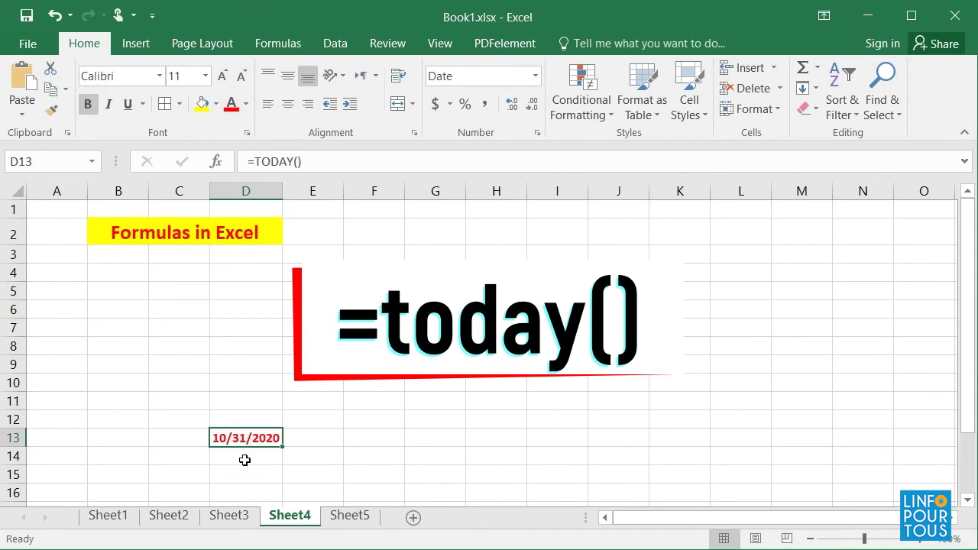
{"action": "left_click", "coordinate": [321, 436]}
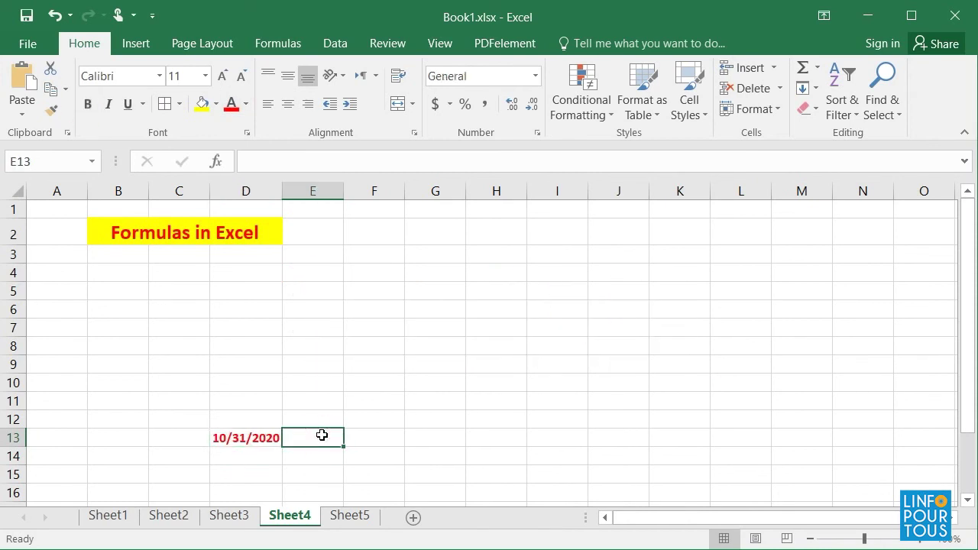
Step: Enter =YEAR(D13) in E13 to return 2020
{"action": "type", "text": "=year"}
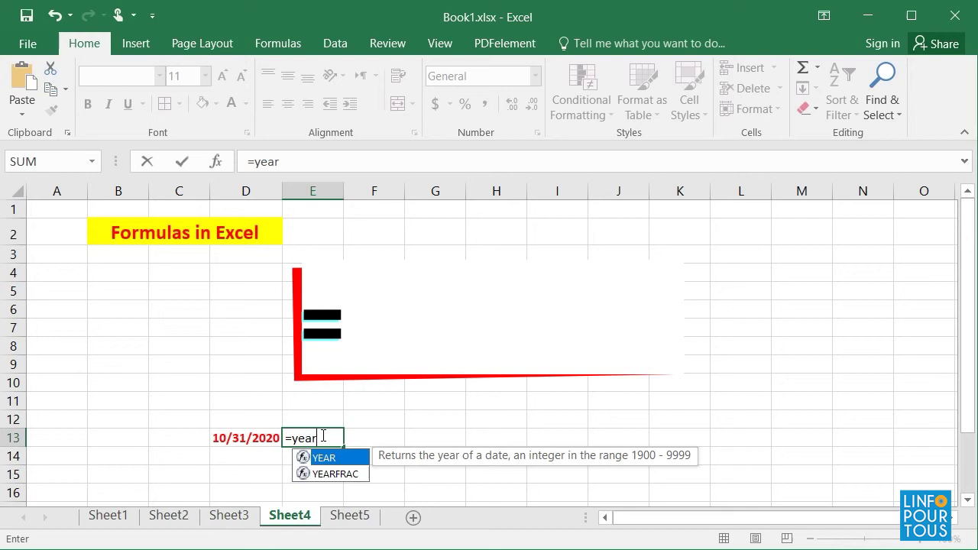
{"action": "type", "text": "(d13"}
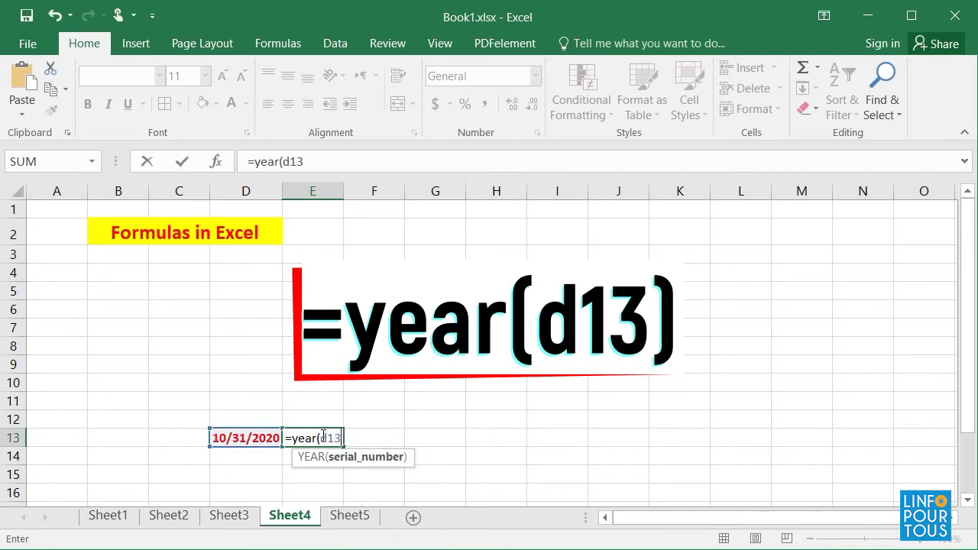
{"action": "type", "text": ")"}
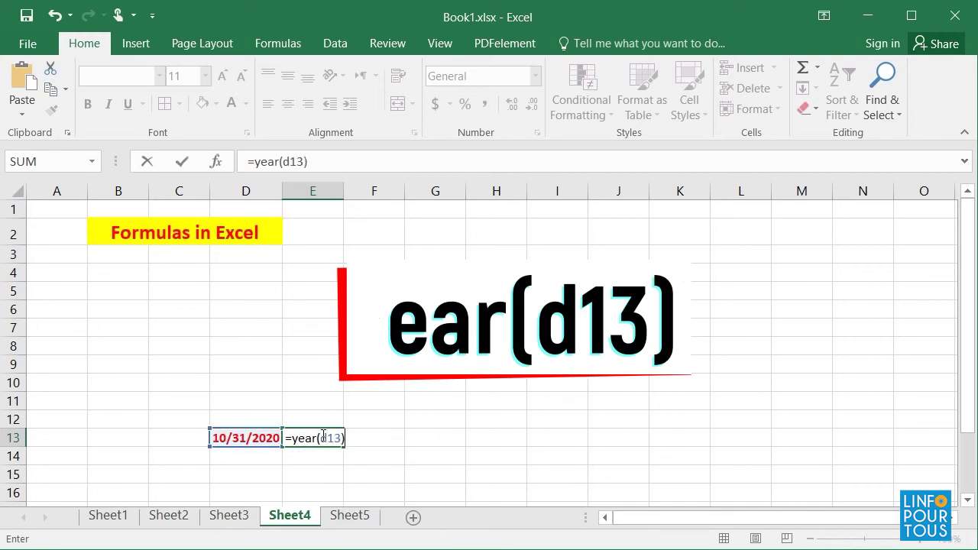
{"action": "key", "text": "Return"}
{"action": "left_click", "coordinate": [268, 422]}
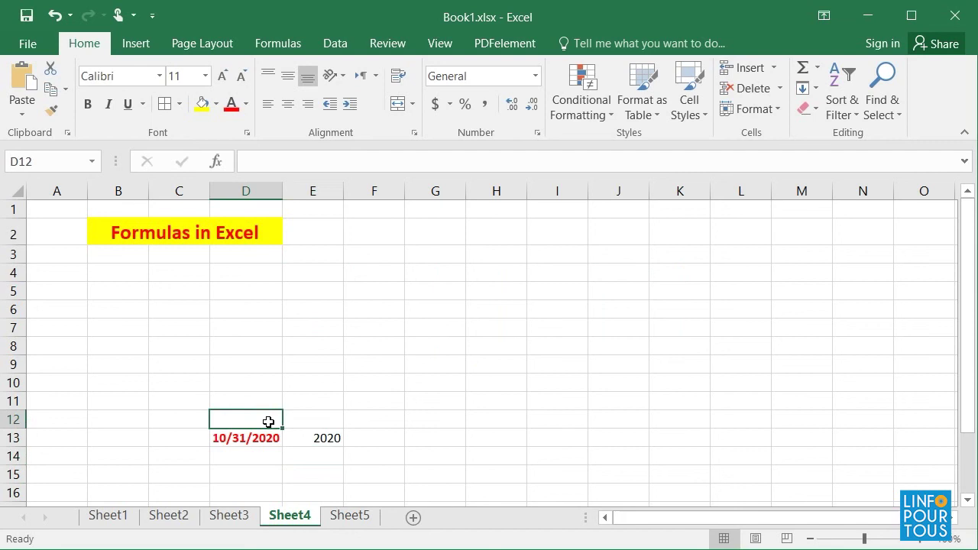
Step: Type the headings Date, Year, Month, Day into D12:G12, capitalising Month
{"action": "type", "text": "Date"}
{"action": "key", "text": "Tab"}
{"action": "type", "text": "Year"}
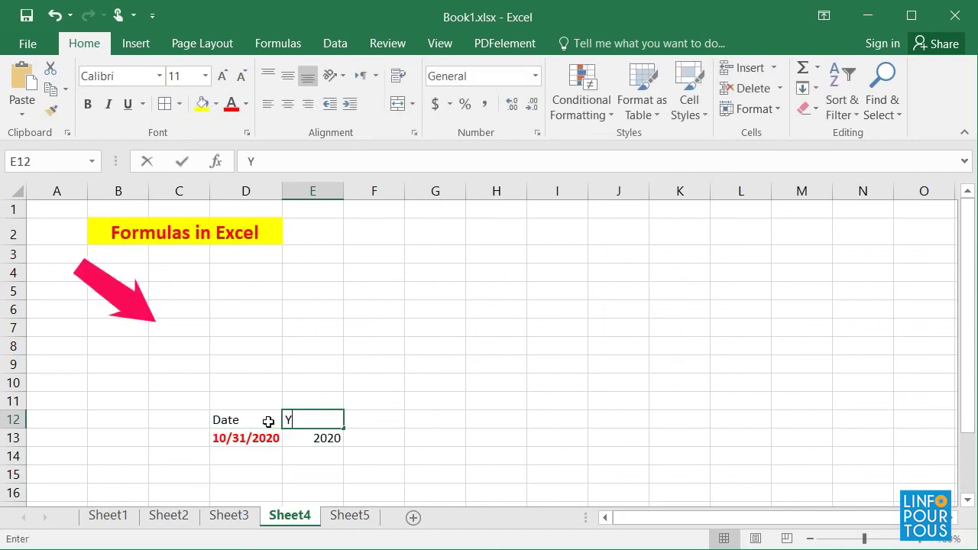
{"action": "key", "text": "Tab"}
{"action": "type", "text": "month"}
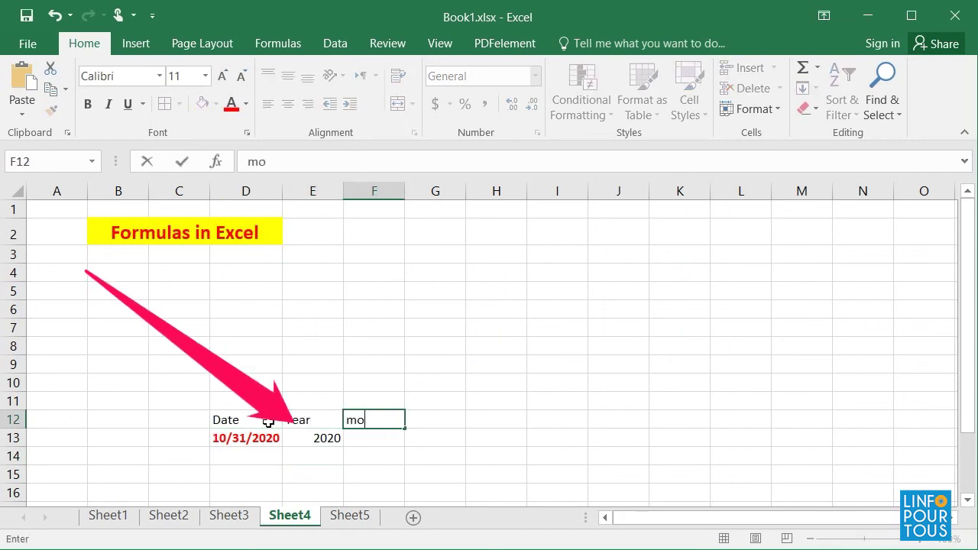
{"action": "key", "text": "Tab"}
{"action": "type", "text": "Da"}
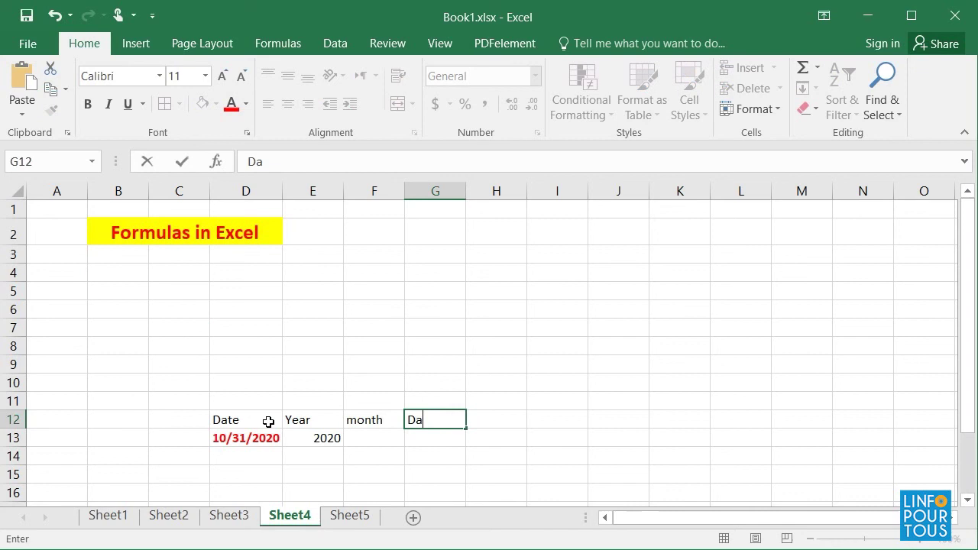
{"action": "type", "text": "y"}
{"action": "key", "text": "shift+Tab"}
{"action": "type", "text": "M"}
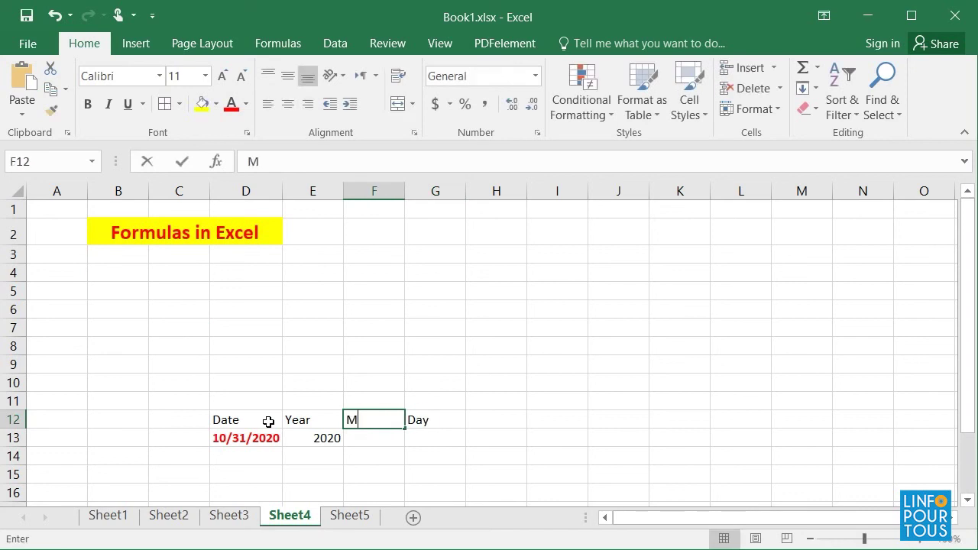
{"action": "type", "text": "onth"}
{"action": "key", "text": "Return"}
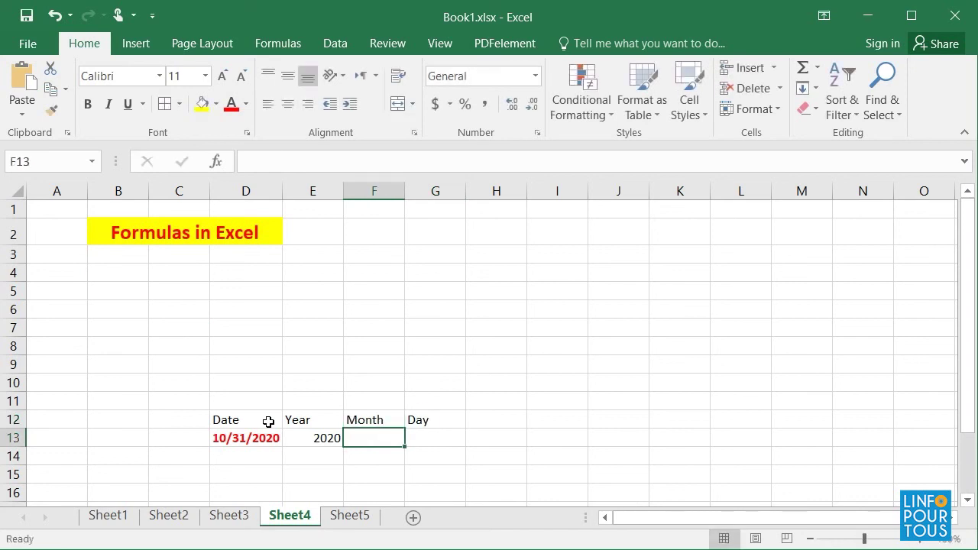
Step: Enter =MONTH(D13) in F13 to return 10
{"action": "type", "text": "=month("}
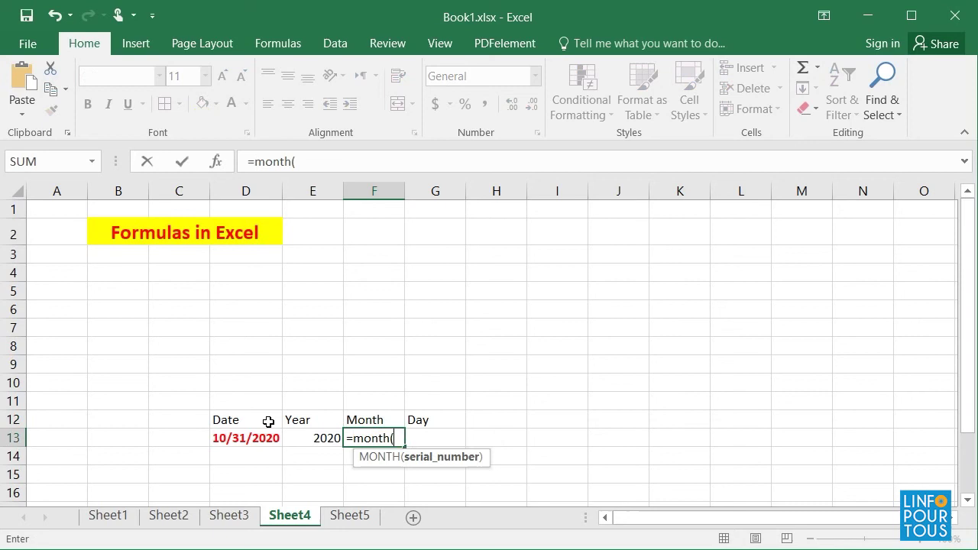
{"action": "type", "text": "d13"}
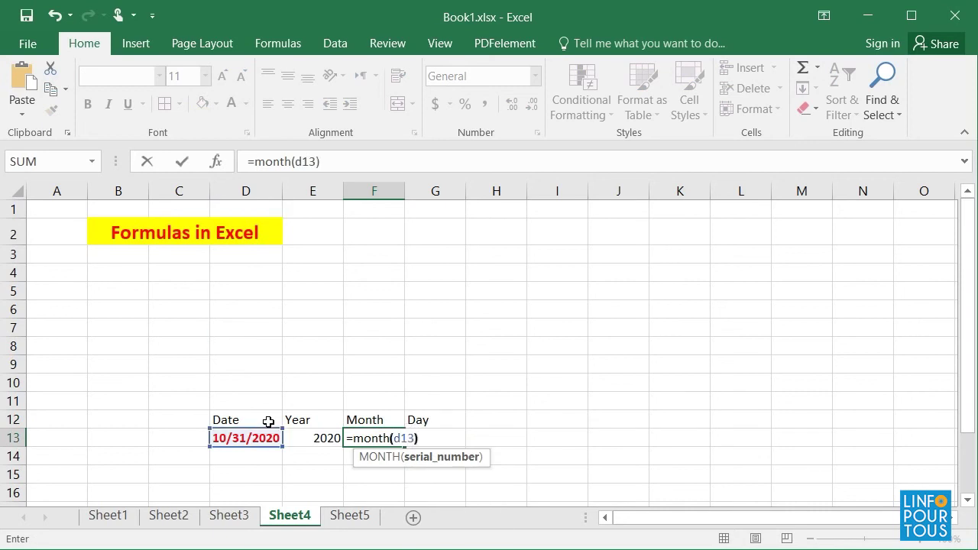
{"action": "key", "text": "Return"}
{"action": "key", "text": "Tab"}
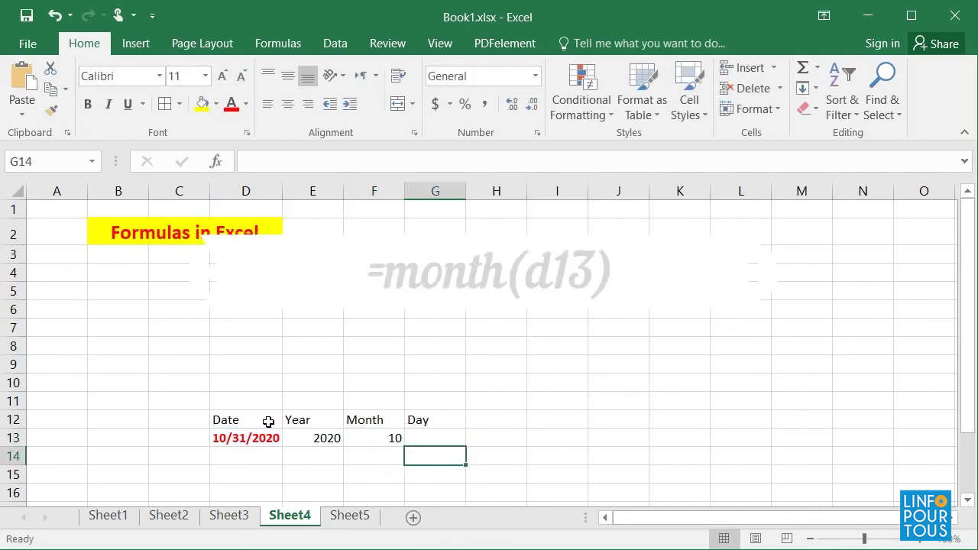
{"action": "key", "text": "Up"}
Step: Enter =DAY(D13) in G13 to return 31, fixing the empty-argument error
{"action": "type", "text": "="}
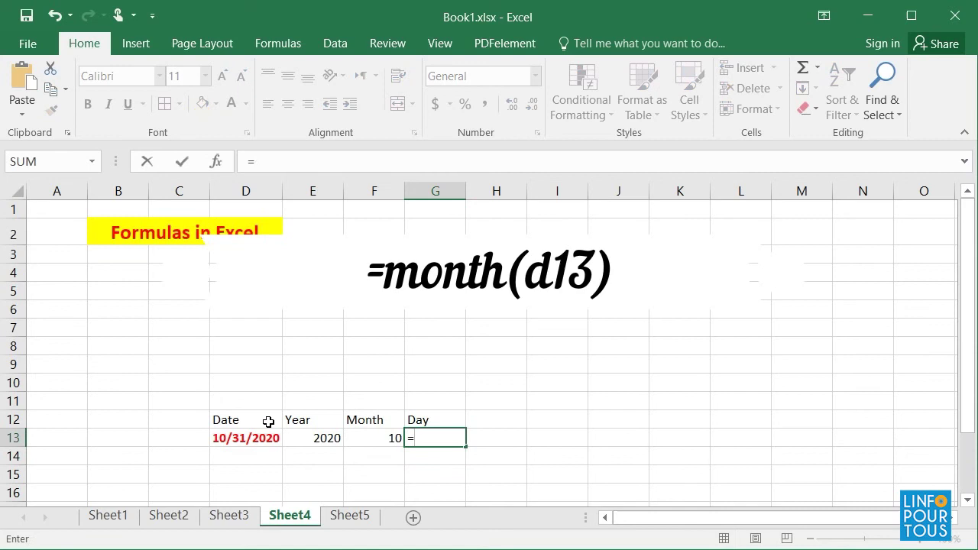
{"action": "type", "text": "day()"}
{"action": "key", "text": "Return"}
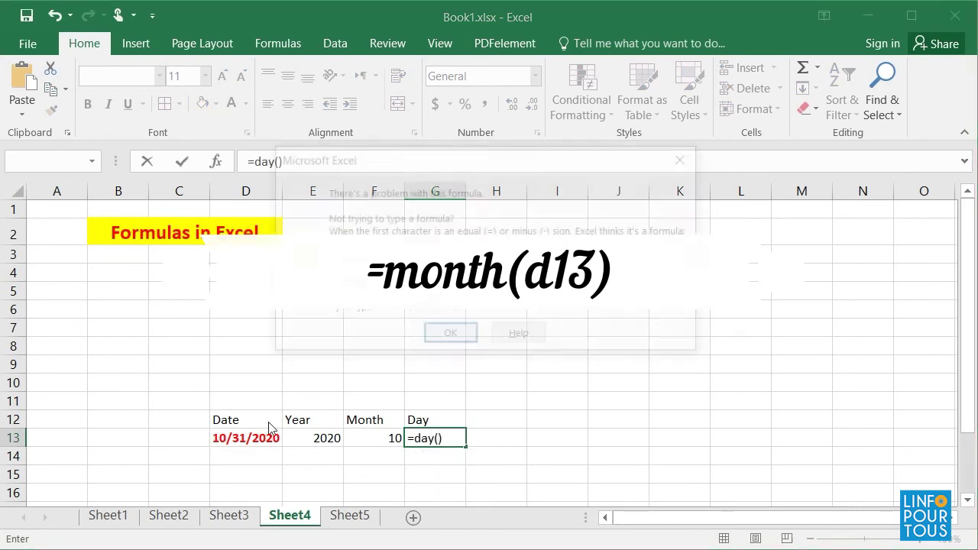
{"action": "left_click", "coordinate": [456, 337]}
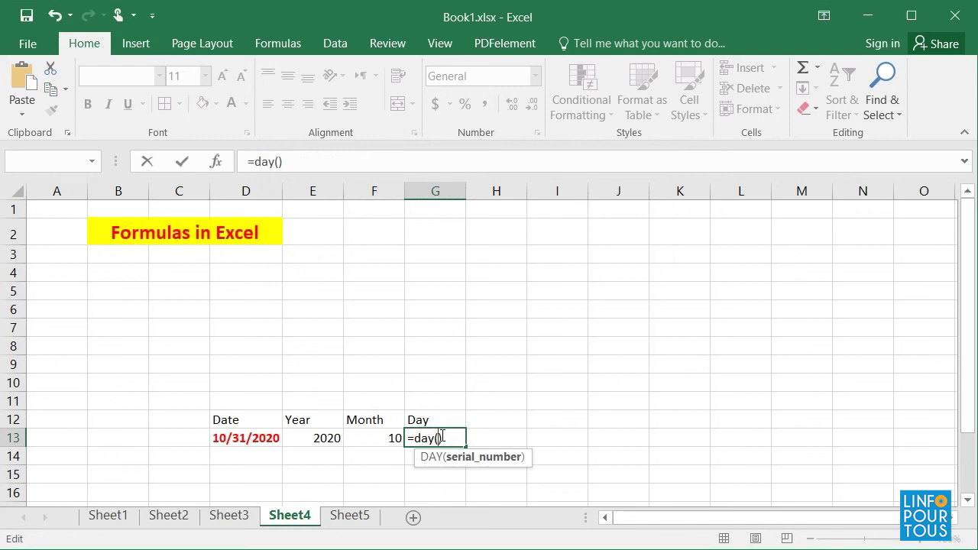
{"action": "type", "text": "d13"}
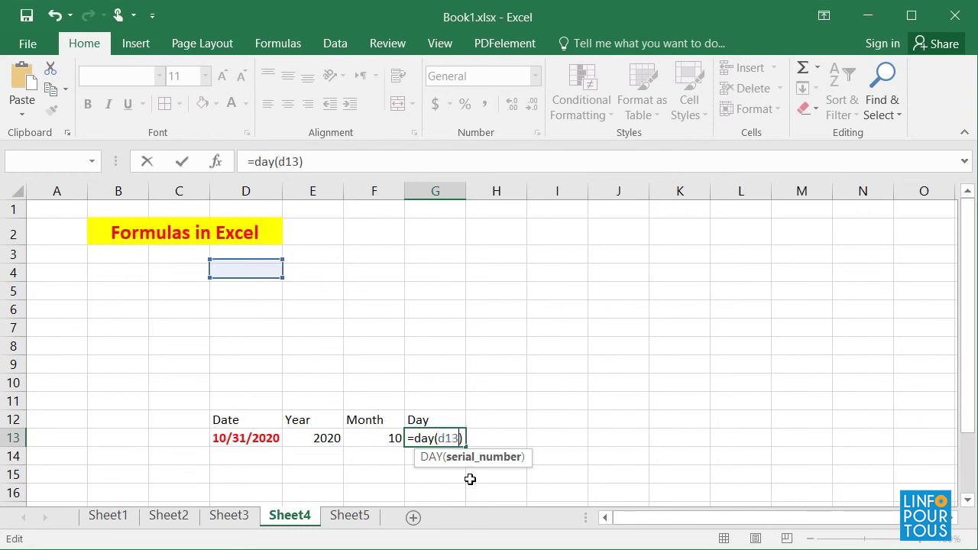
{"action": "key", "text": "Return"}
{"action": "left_click_drag", "start_coordinate": [315, 438], "coordinate": [443, 443]}
Step: Centre and bold the 2020, 10, 31 values in E13:G13
{"action": "left_click", "coordinate": [288, 104]}
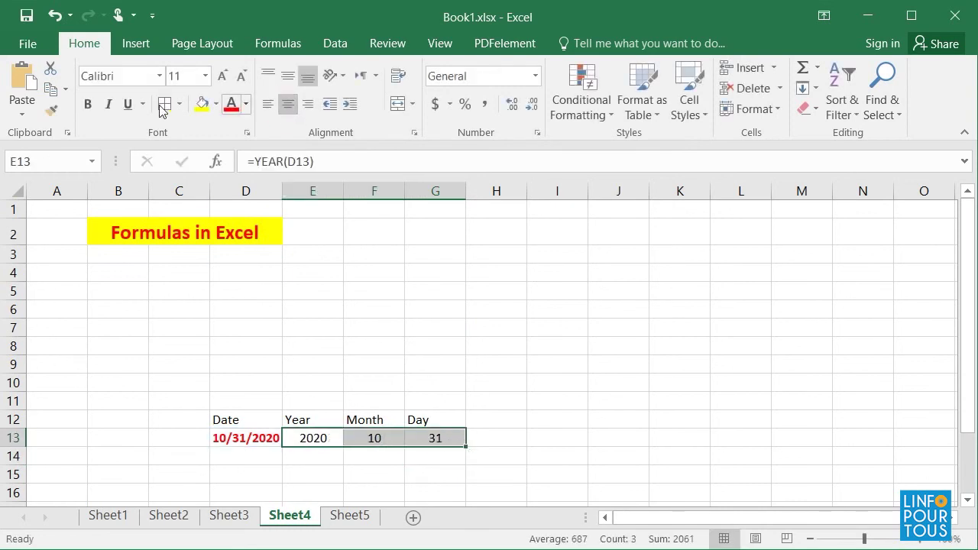
{"action": "left_click", "coordinate": [86, 105]}
{"action": "left_click", "coordinate": [535, 370]}
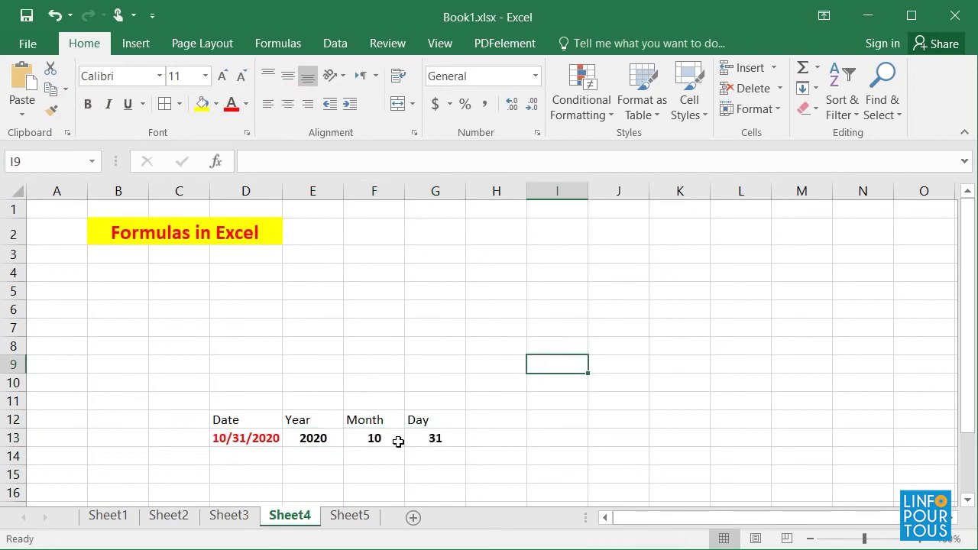
{"action": "left_click", "coordinate": [425, 437]}
Step: Format the D12:G12 headers bold, centred, dark blue on a light orange fill
{"action": "left_click_drag", "start_coordinate": [279, 419], "coordinate": [452, 419]}
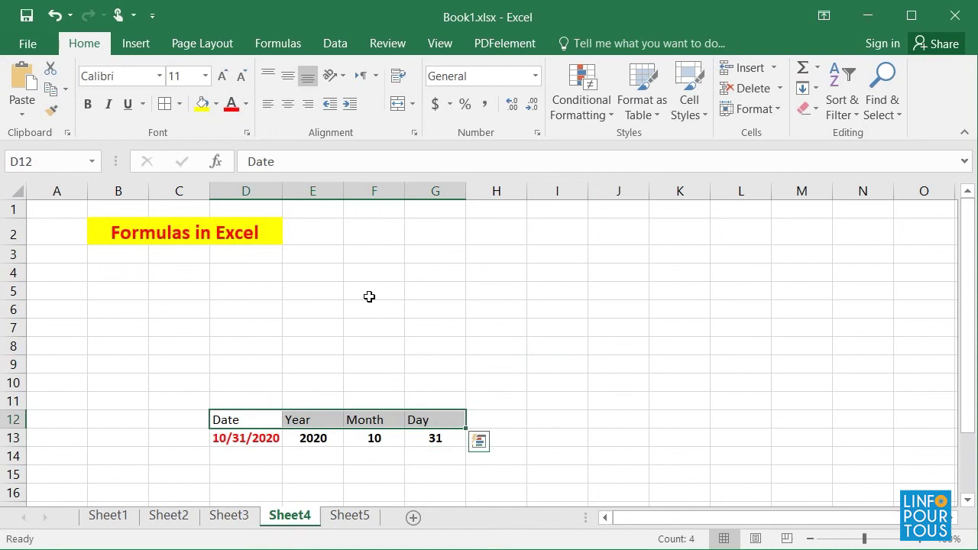
{"action": "left_click", "coordinate": [245, 104]}
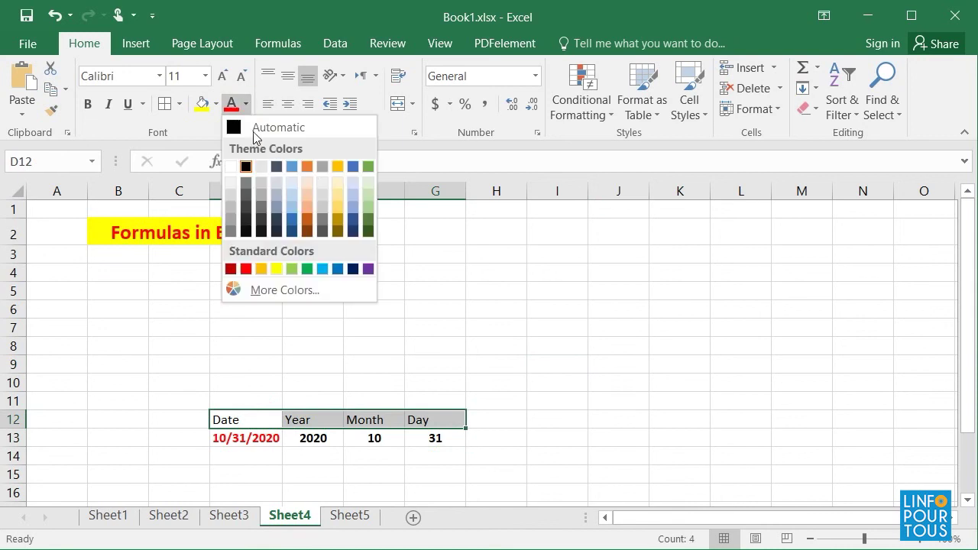
{"action": "left_click", "coordinate": [291, 168]}
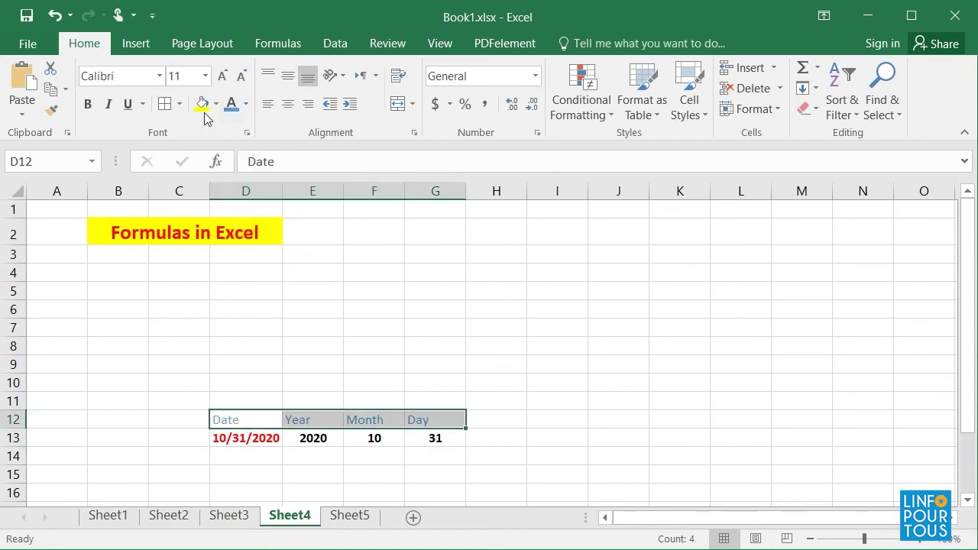
{"action": "left_click", "coordinate": [287, 107]}
{"action": "left_click", "coordinate": [87, 104]}
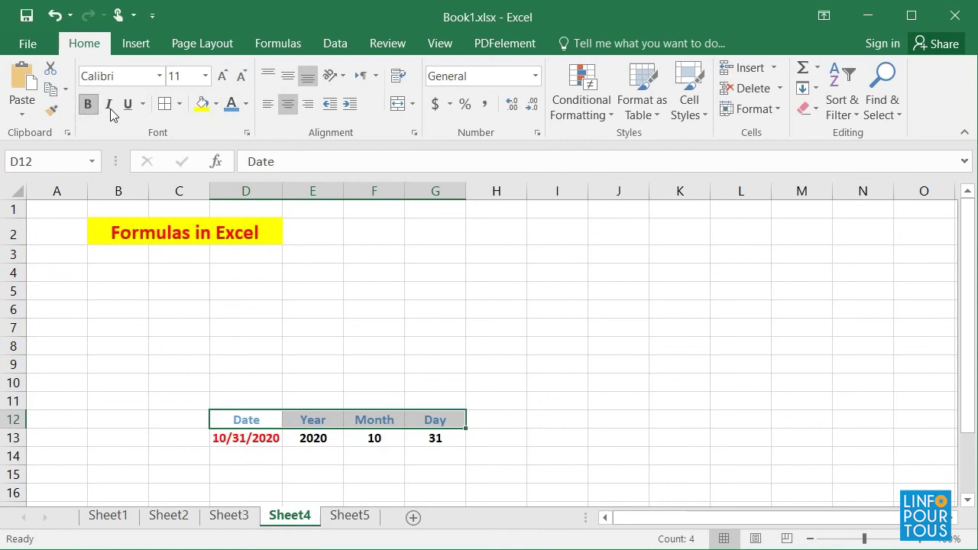
{"action": "left_click", "coordinate": [245, 104]}
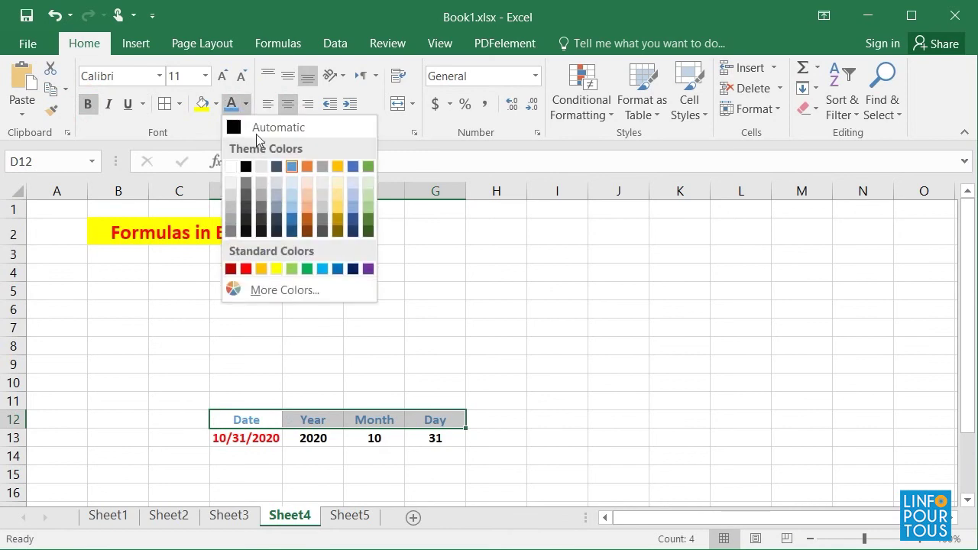
{"action": "left_click", "coordinate": [292, 231]}
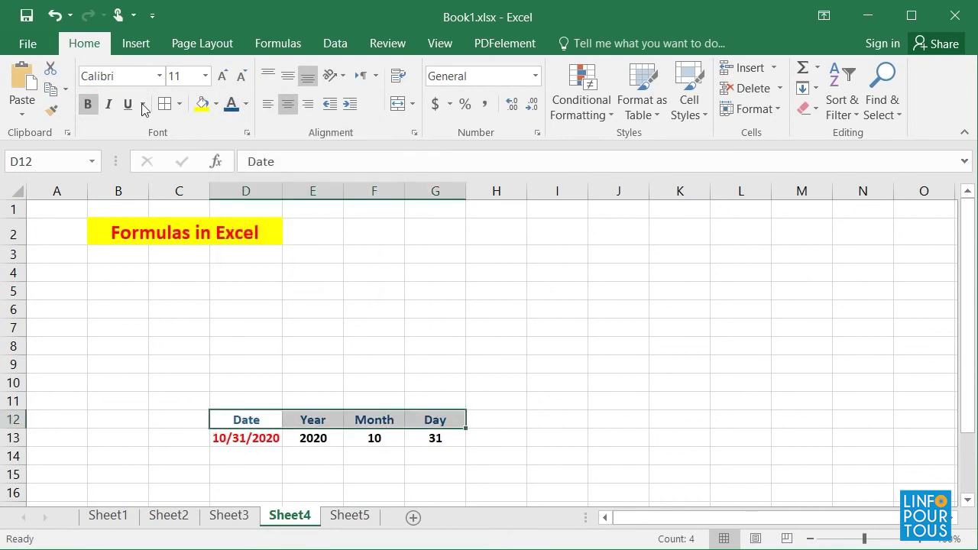
{"action": "left_click", "coordinate": [216, 104]}
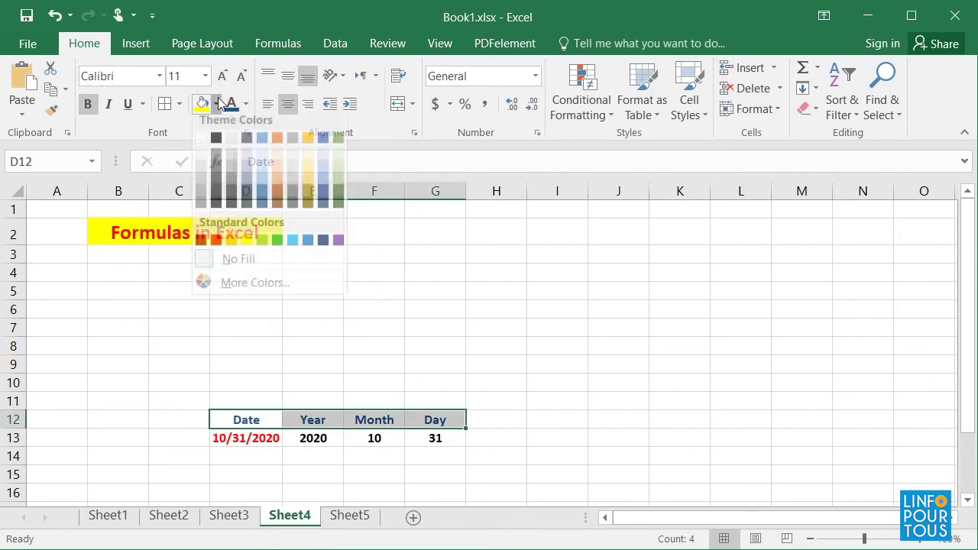
{"action": "left_click", "coordinate": [282, 187]}
Step: Review the YEAR, MONTH and DAY formulas in E13:G13
{"action": "left_click", "coordinate": [483, 307]}
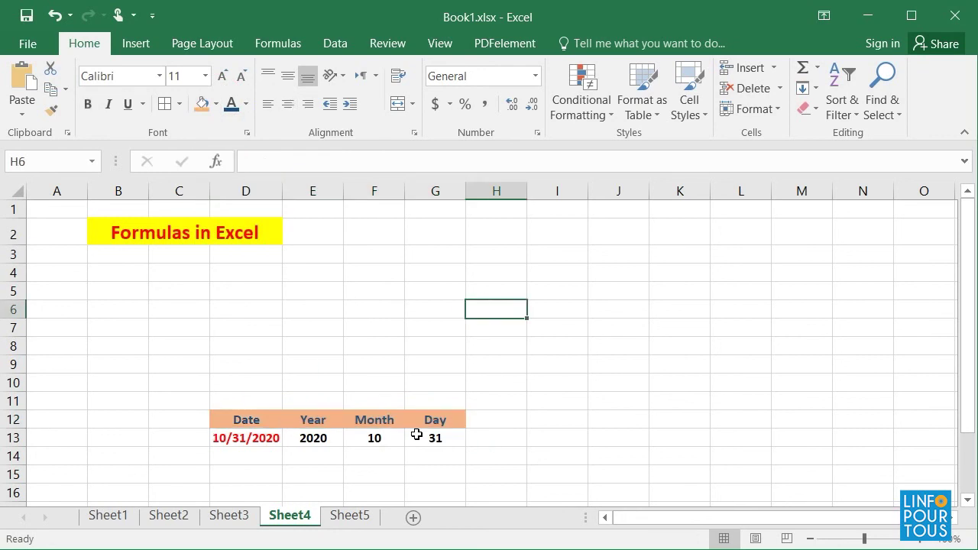
{"action": "left_click", "coordinate": [313, 438]}
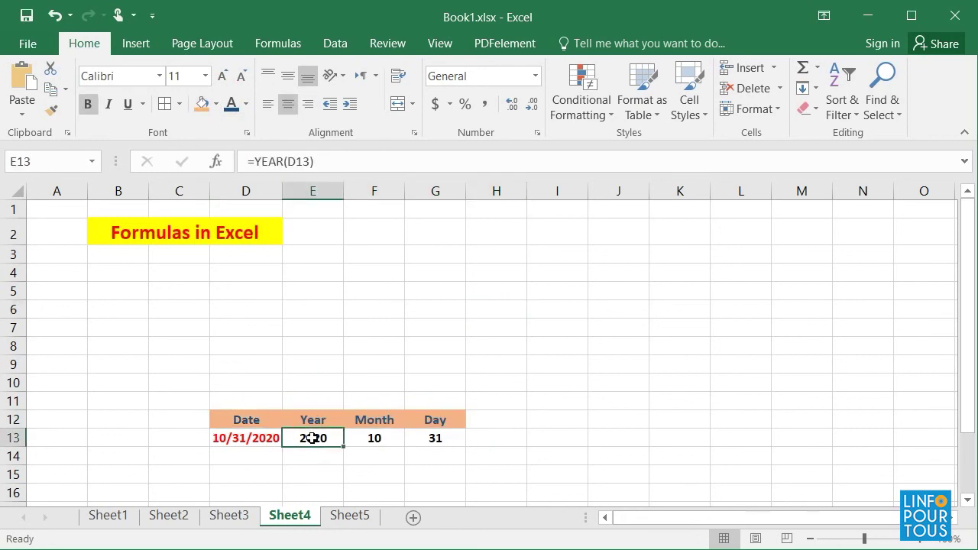
{"action": "left_click", "coordinate": [370, 438]}
{"action": "left_click", "coordinate": [430, 438]}
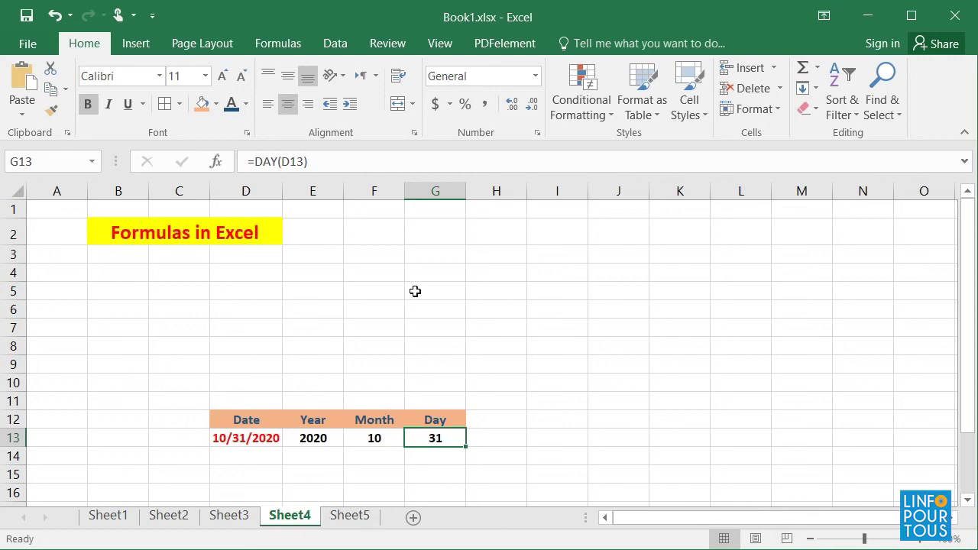
Step: Enter =SUM(D4:D9) in I5
{"action": "left_click", "coordinate": [545, 290]}
{"action": "type", "text": "="}
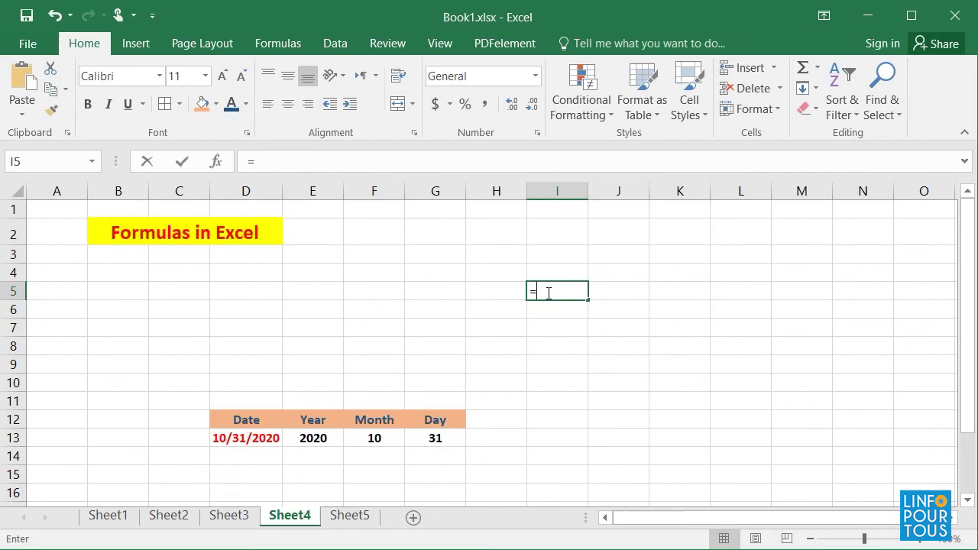
{"action": "type", "text": "sum(d4"}
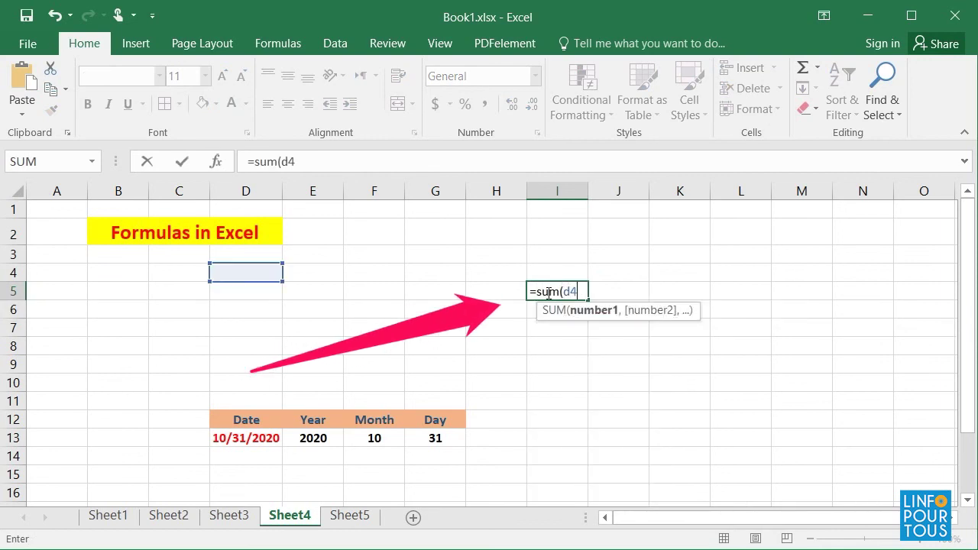
{"action": "type", "text": ":d9"}
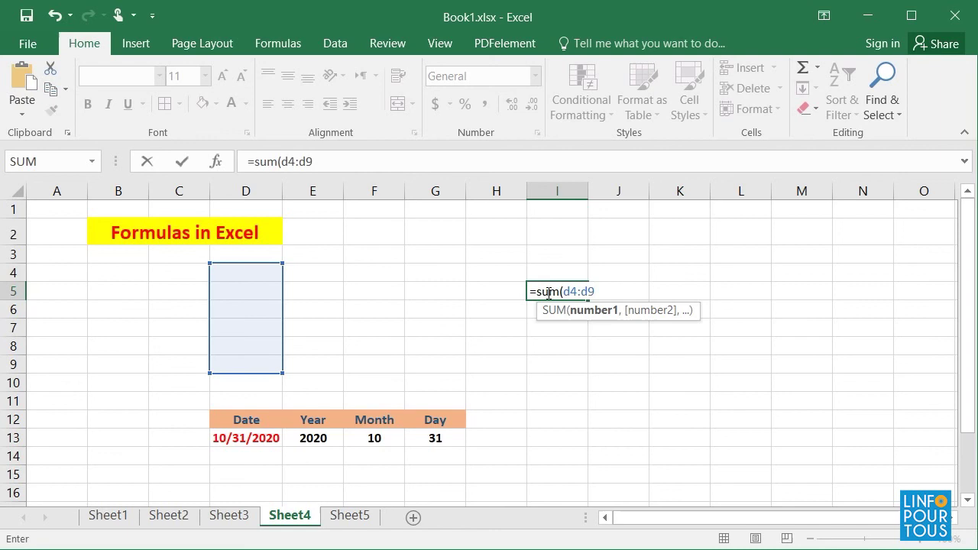
{"action": "key", "text": "Return"}
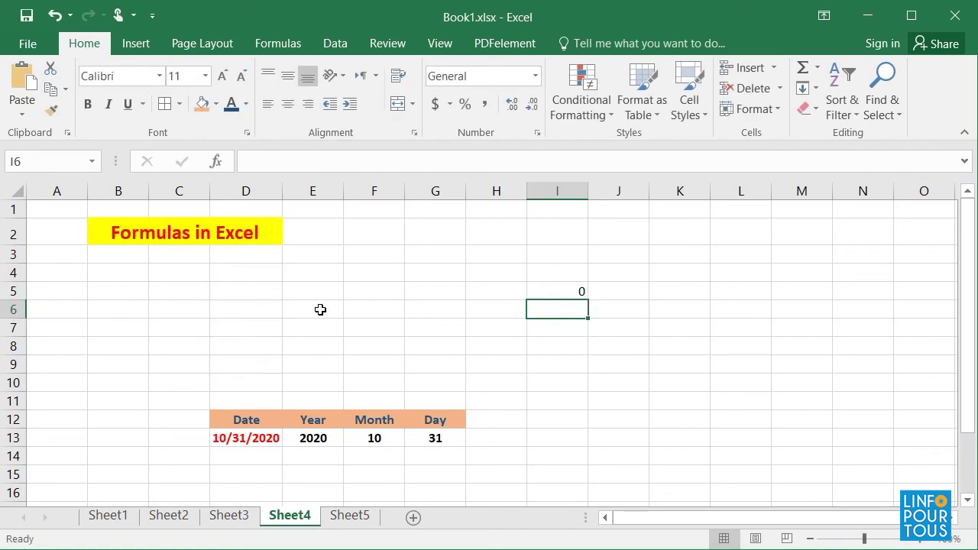
Step: Fill D4:D9 with 14, 15, 85, 47, 45, 98 so the total reads 304
{"action": "left_click", "coordinate": [240, 277]}
{"action": "type", "text": "14"}
{"action": "key", "text": "Return"}
{"action": "type", "text": "15"}
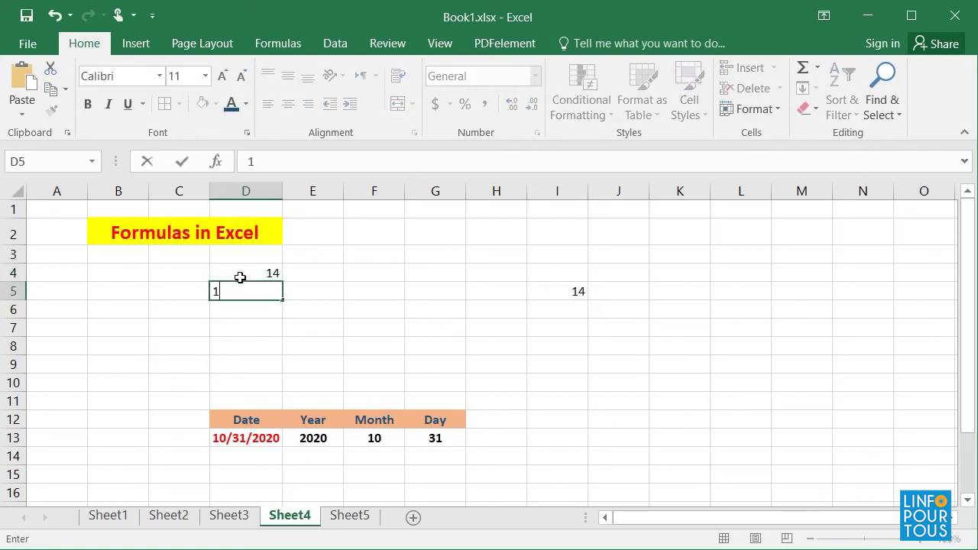
{"action": "key", "text": "Return"}
{"action": "type", "text": "85"}
{"action": "key", "text": "Return"}
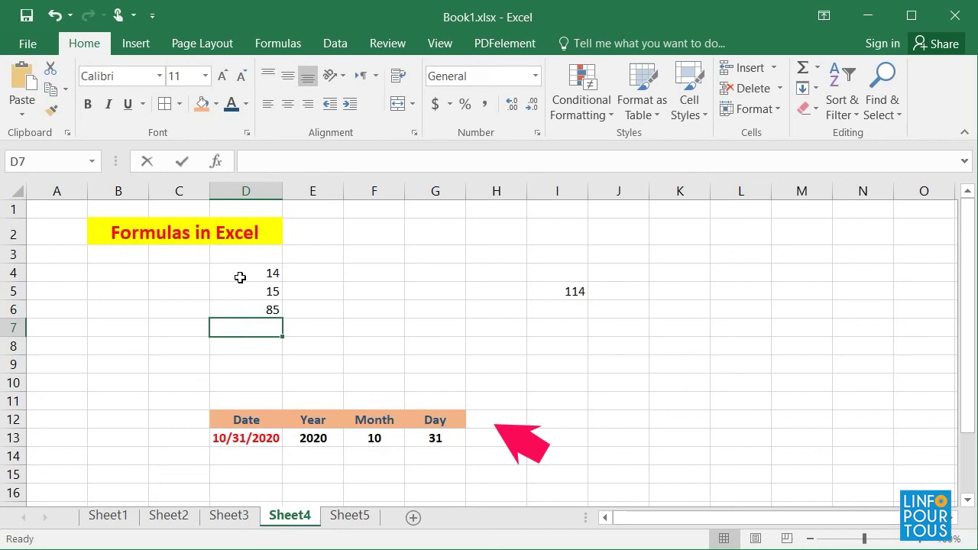
{"action": "type", "text": "47"}
{"action": "key", "text": "Return"}
{"action": "type", "text": "45"}
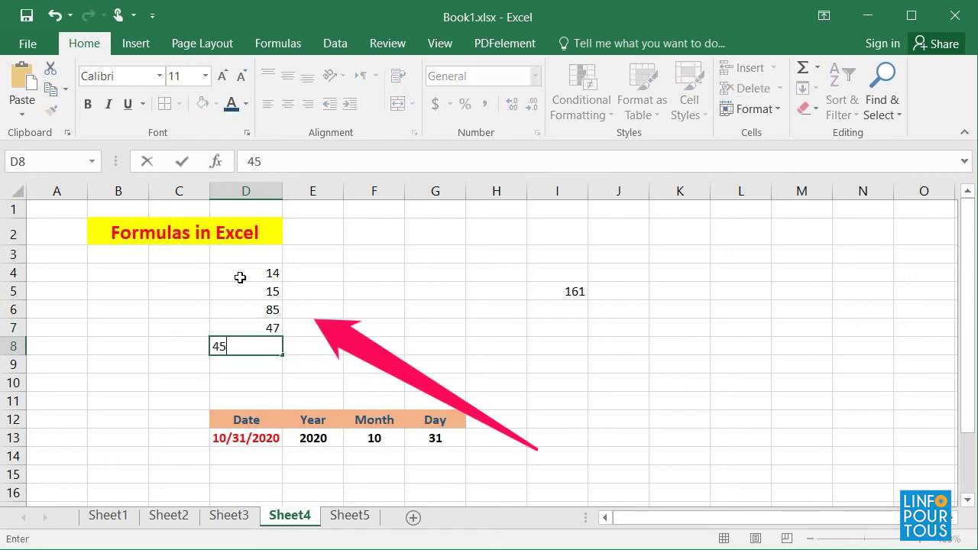
{"action": "key", "text": "Return"}
{"action": "type", "text": "98"}
{"action": "key", "text": "Return"}
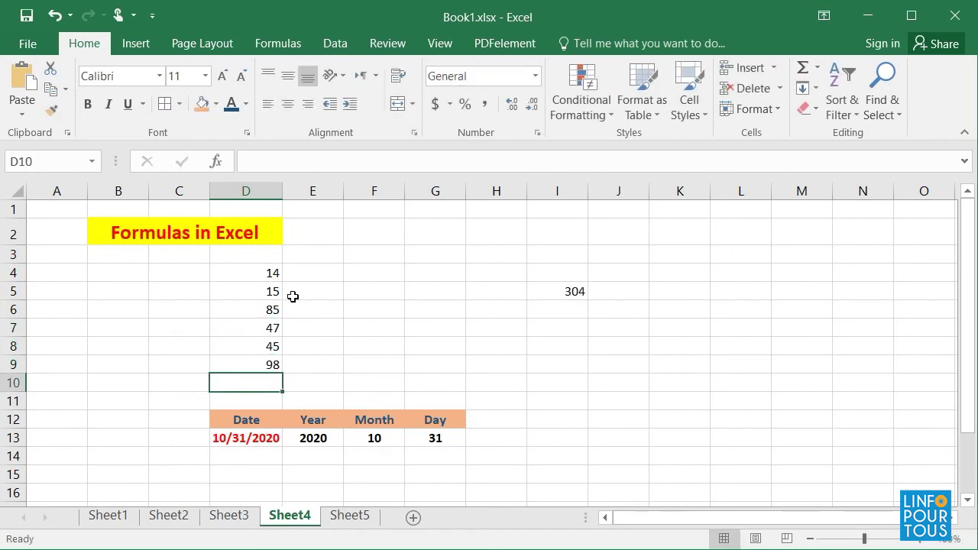
{"action": "left_click", "coordinate": [557, 288]}
{"action": "left_click", "coordinate": [554, 271]}
Step: Label I4 'sum' and J4 'average', and enter =AVERAGE(D4:D9) in J5 (50.66667)
{"action": "type", "text": "sum"}
{"action": "key", "text": "Tab"}
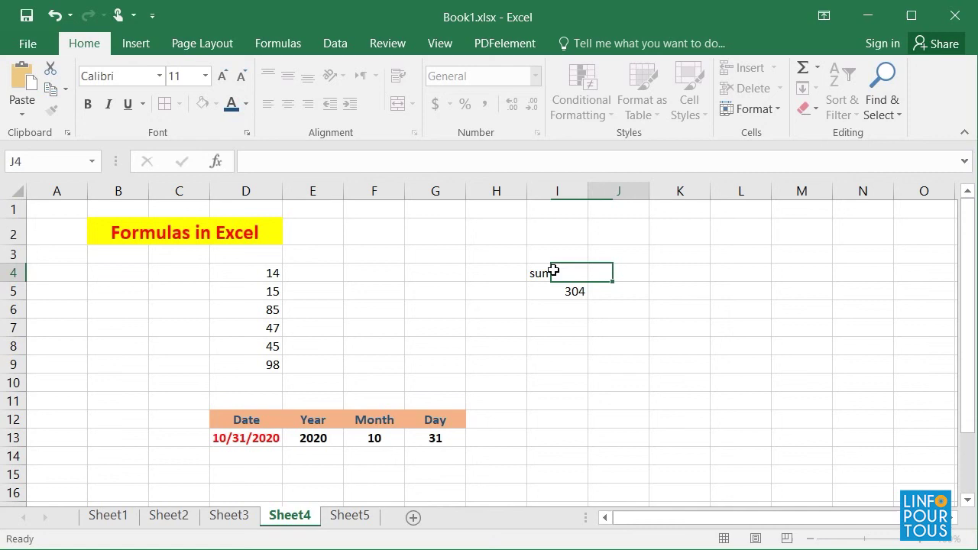
{"action": "type", "text": "avera"}
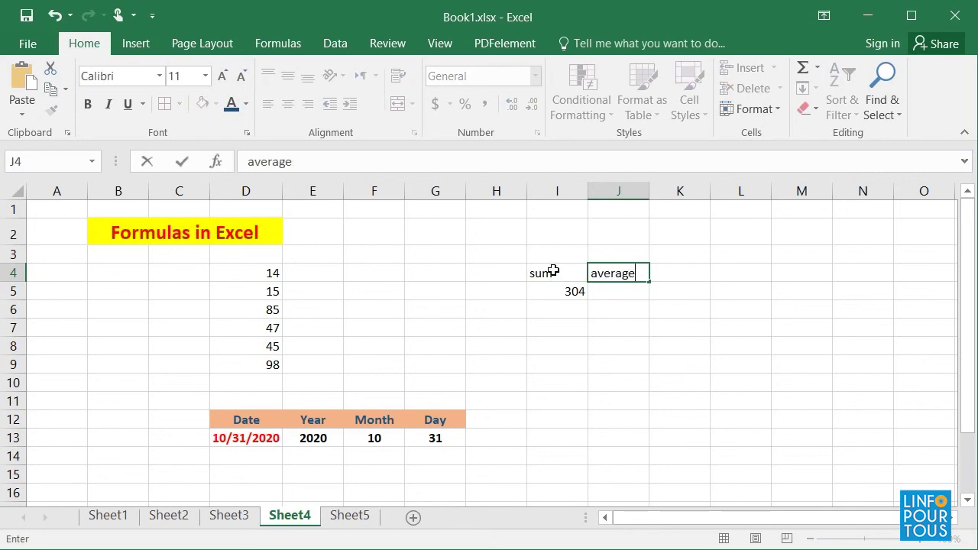
{"action": "type", "text": "ge"}
{"action": "key", "text": "Return"}
{"action": "type", "text": "=a"}
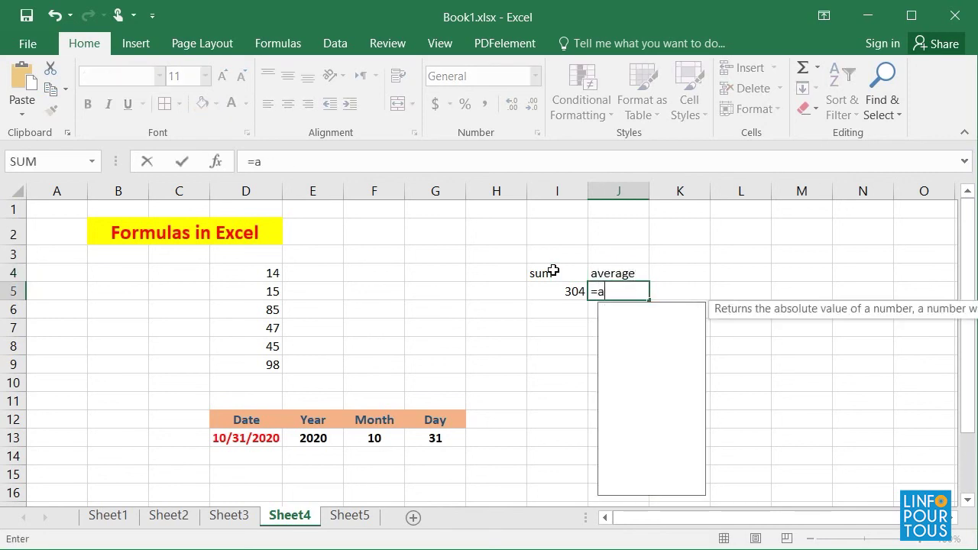
{"action": "type", "text": "verage(d4"}
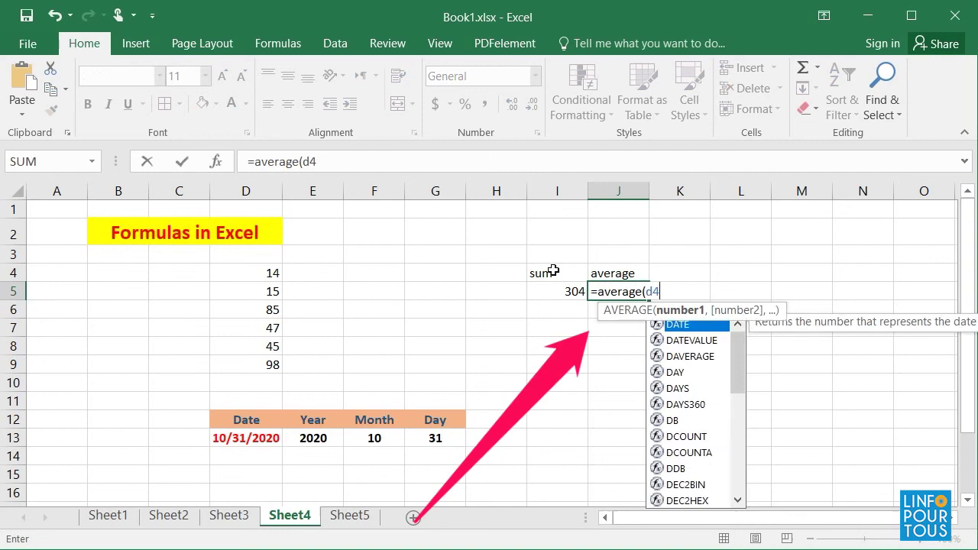
{"action": "type", "text": ":d9"}
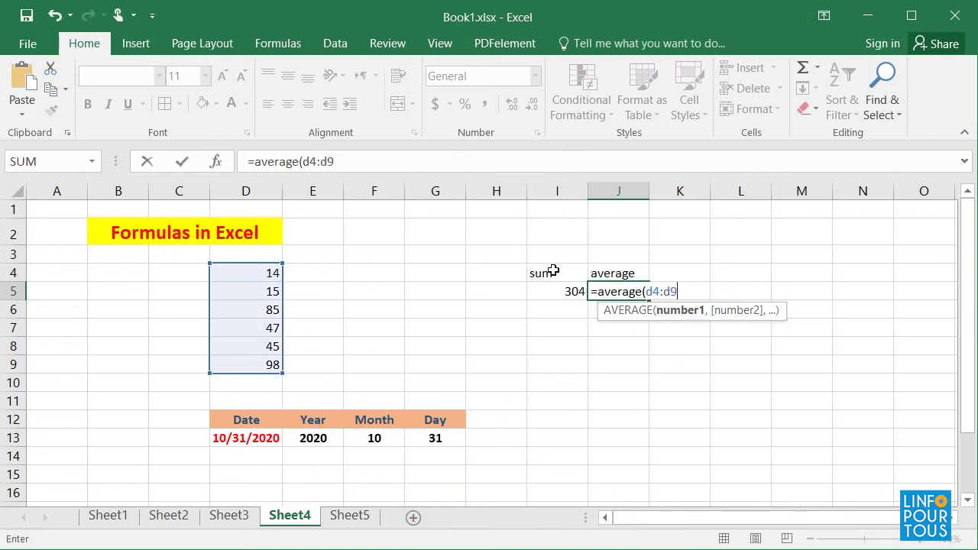
{"action": "type", "text": ")"}
{"action": "key", "text": "Return"}
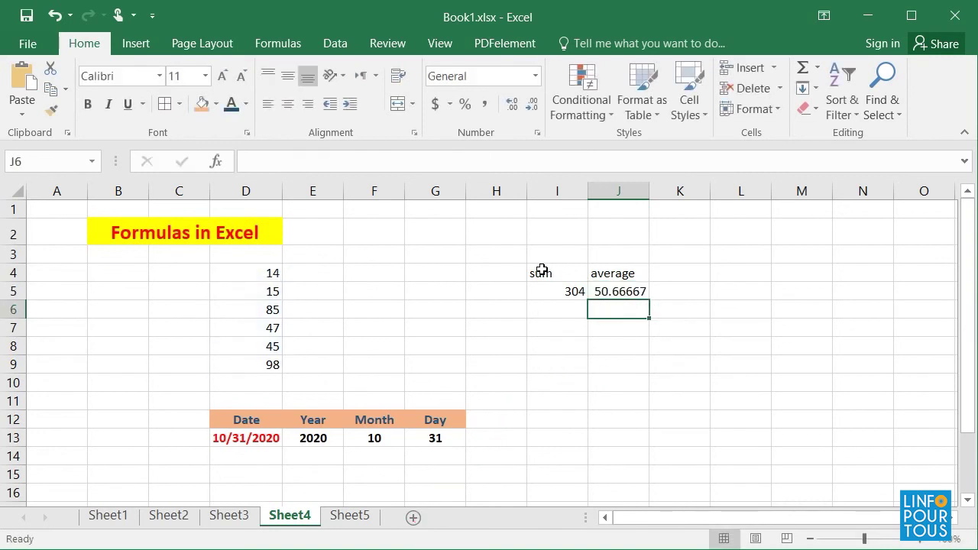
Step: Give the I4:M4 summary headers an orange fill, centred and bold
{"action": "left_click_drag", "start_coordinate": [548, 273], "coordinate": [810, 271]}
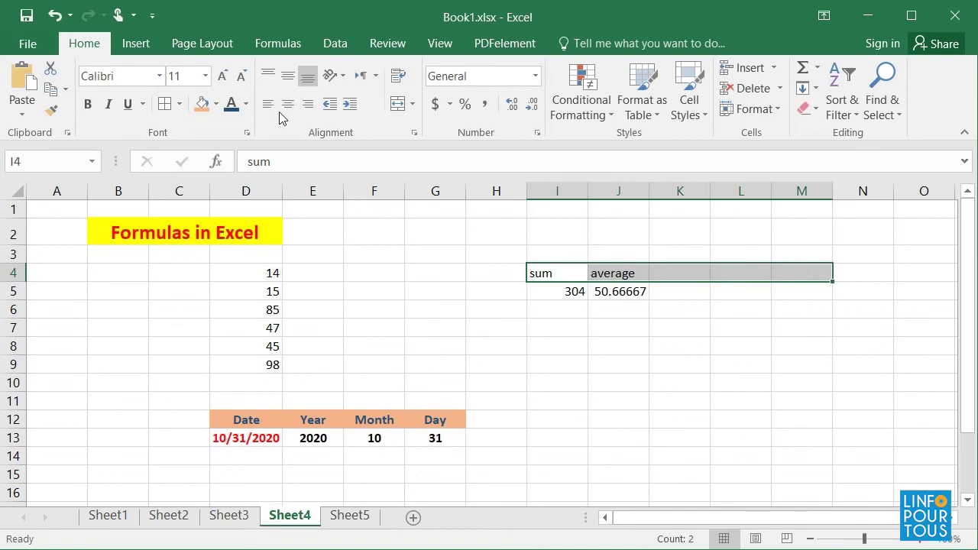
{"action": "left_click", "coordinate": [201, 103]}
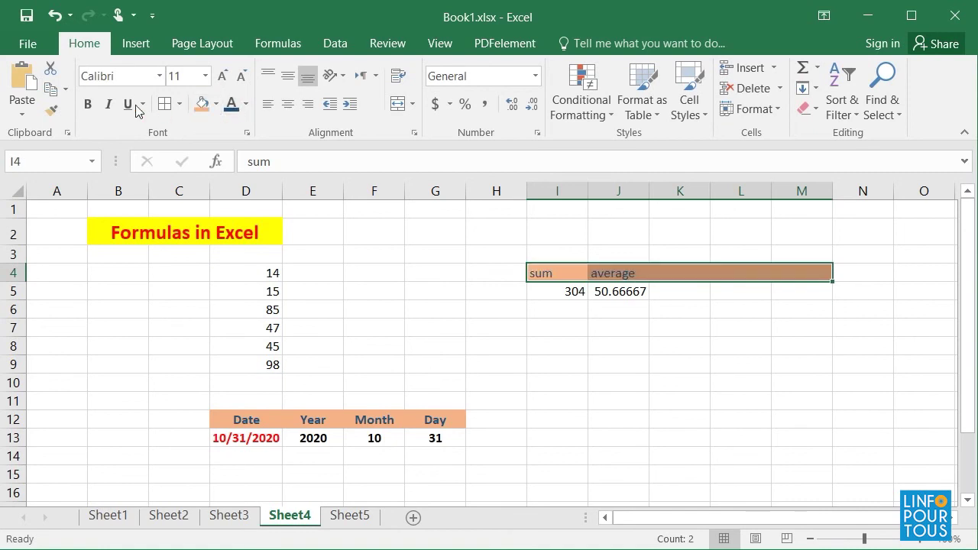
{"action": "left_click", "coordinate": [288, 103]}
{"action": "left_click", "coordinate": [87, 104]}
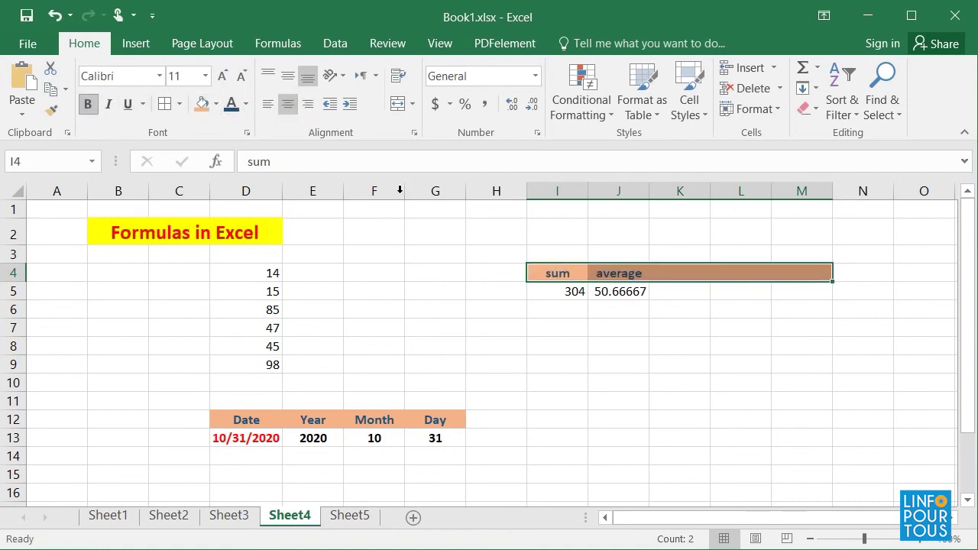
Step: Enter =MAX(D4:D9) in K5 (98) and centre the row 5 results
{"action": "left_click", "coordinate": [672, 294]}
{"action": "type", "text": "="}
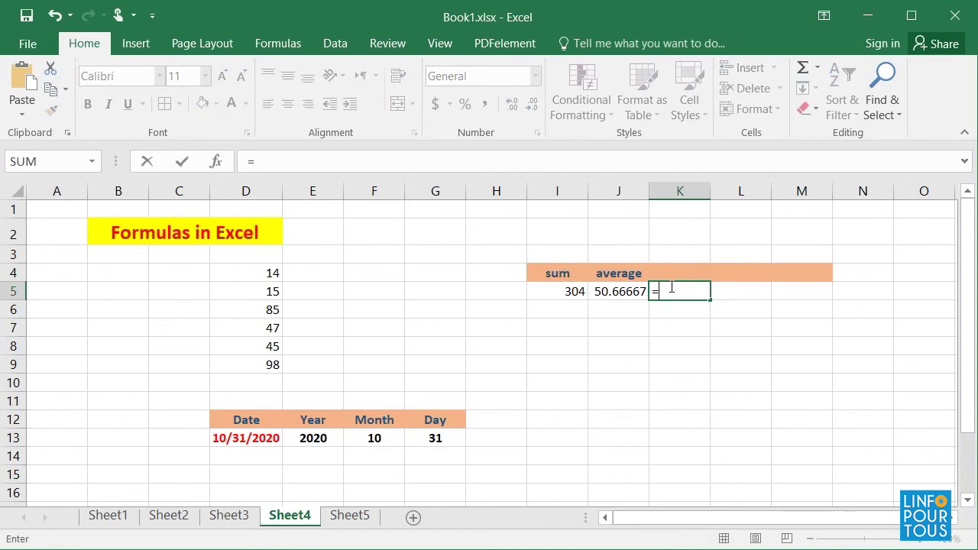
{"action": "type", "text": "max(d4"}
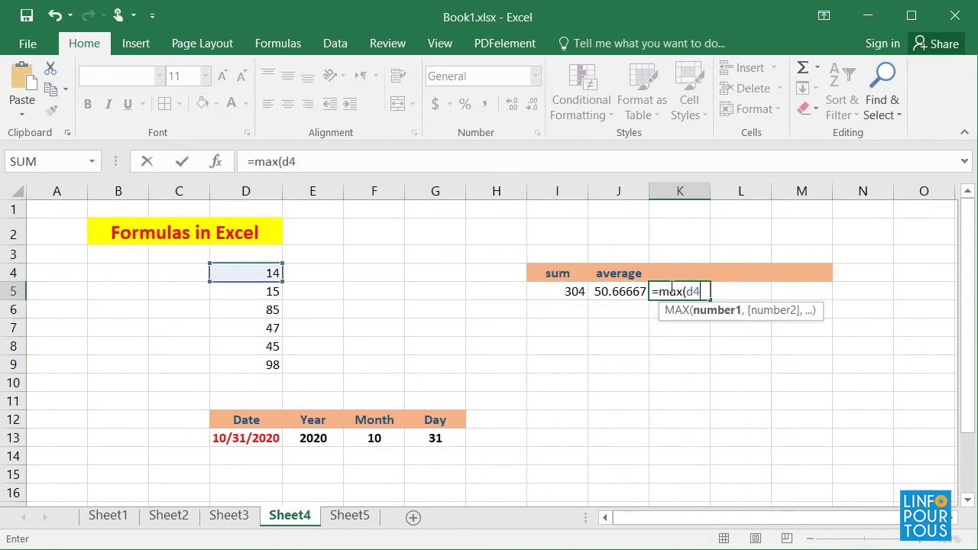
{"action": "type", "text": ":d9"}
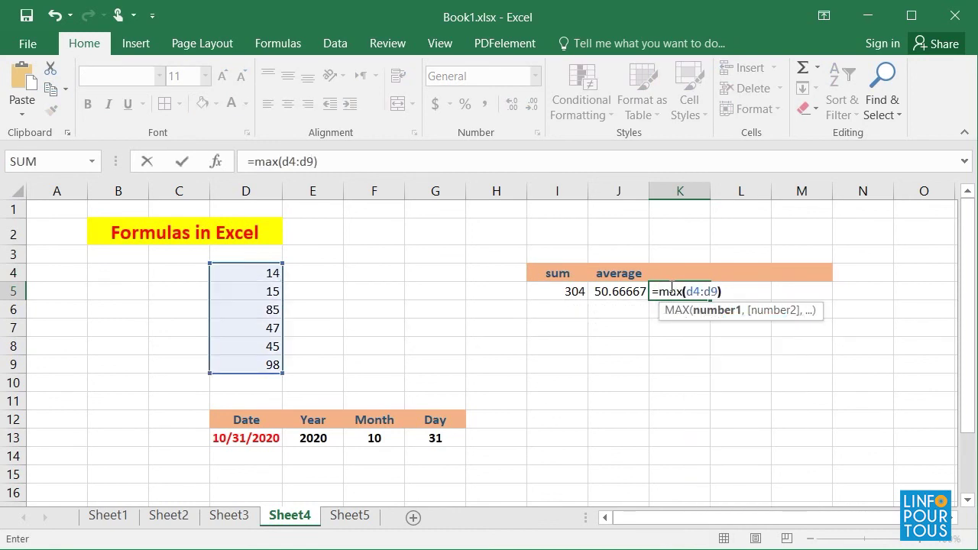
{"action": "type", "text": ")"}
{"action": "key", "text": "Return"}
{"action": "left_click_drag", "start_coordinate": [537, 293], "coordinate": [816, 291]}
{"action": "left_click", "coordinate": [288, 103]}
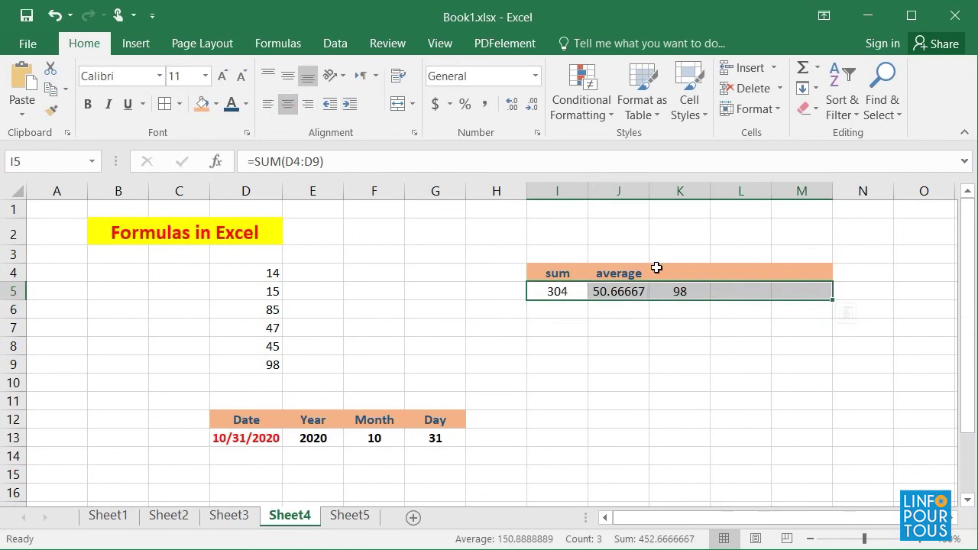
Step: Label K4 'Max' and L4 'Min', and enter =MIN(D4:D9) in L5 to show 14
{"action": "left_click", "coordinate": [671, 268]}
{"action": "type", "text": "Max"}
{"action": "key", "text": "Tab"}
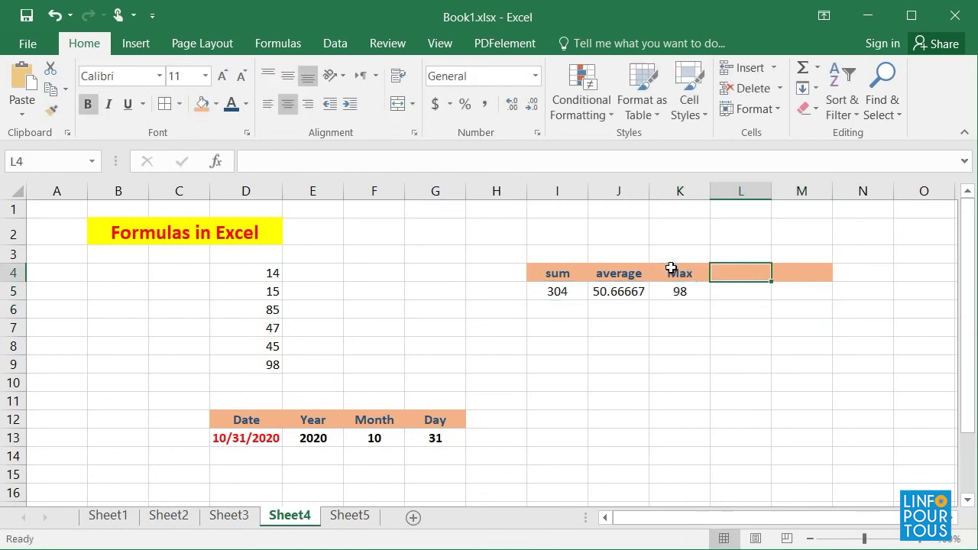
{"action": "type", "text": "Mon"}
{"action": "key", "text": "BackSpace"}
{"action": "key", "text": "BackSpace"}
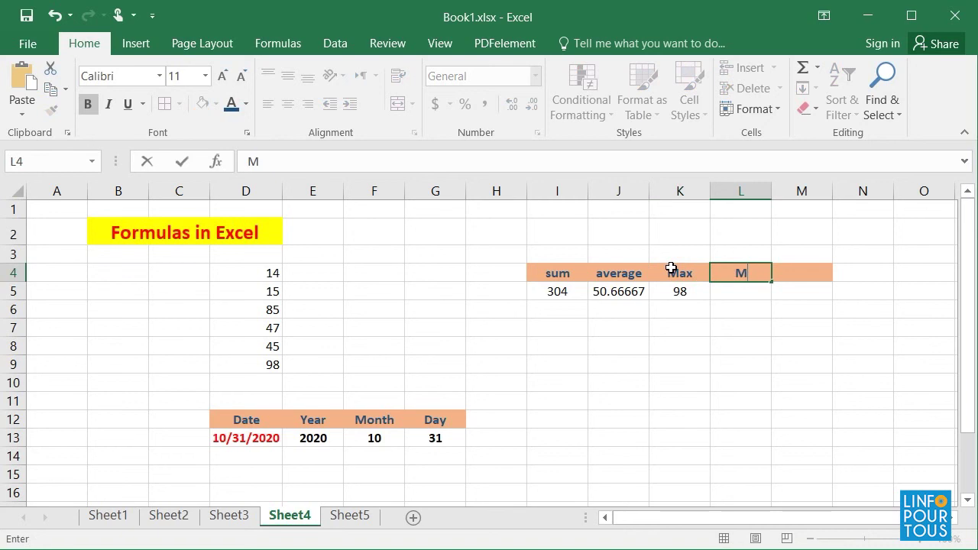
{"action": "type", "text": "in"}
{"action": "key", "text": "Return"}
{"action": "type", "text": "=m"}
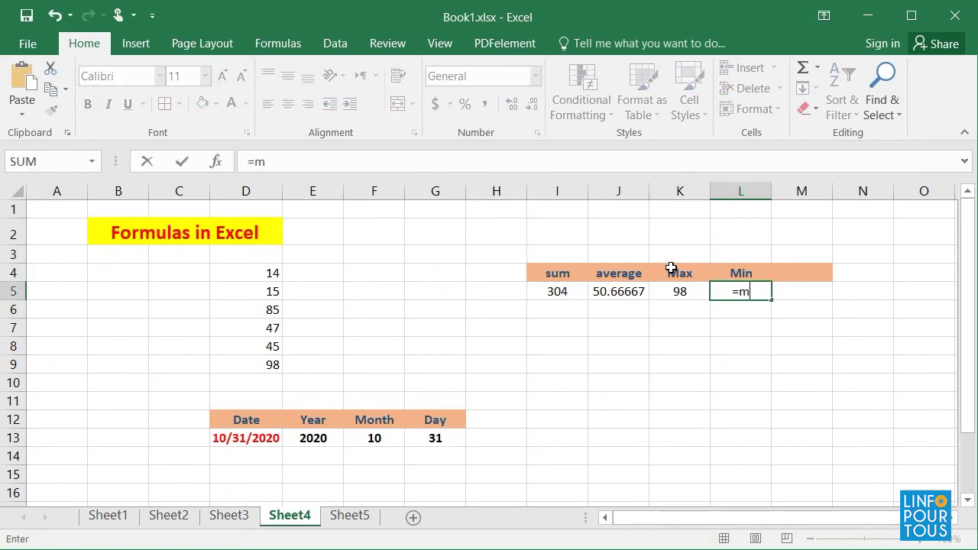
{"action": "type", "text": "in(d"}
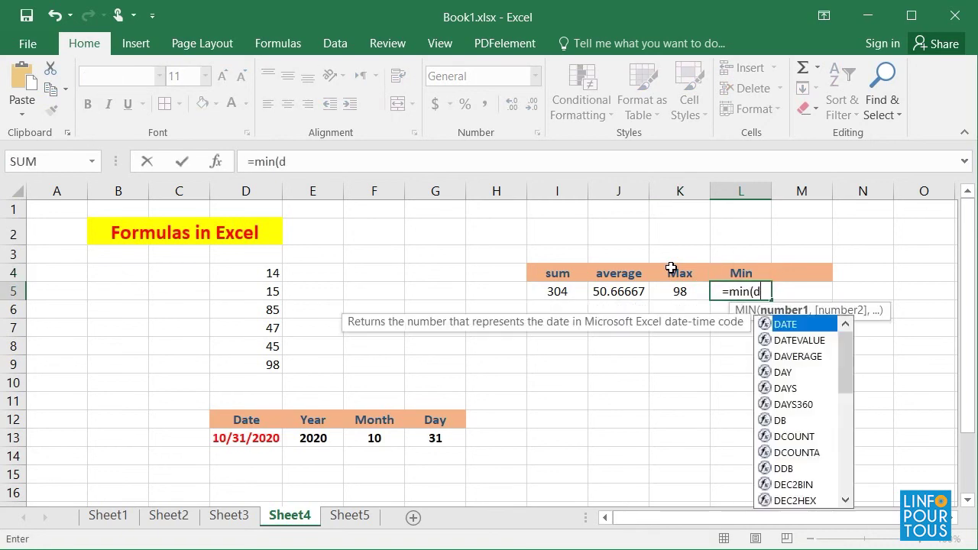
{"action": "type", "text": "4:d9)"}
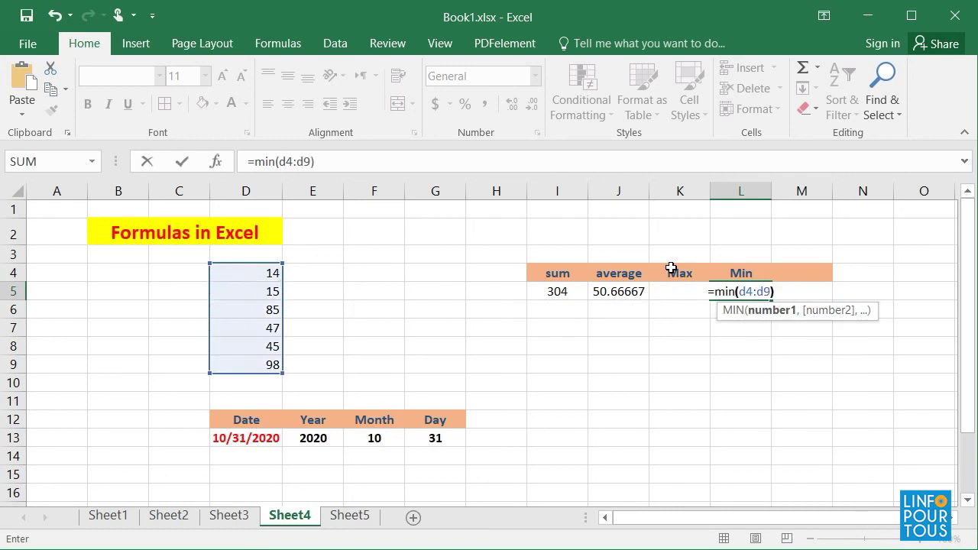
{"action": "key", "text": "Return"}
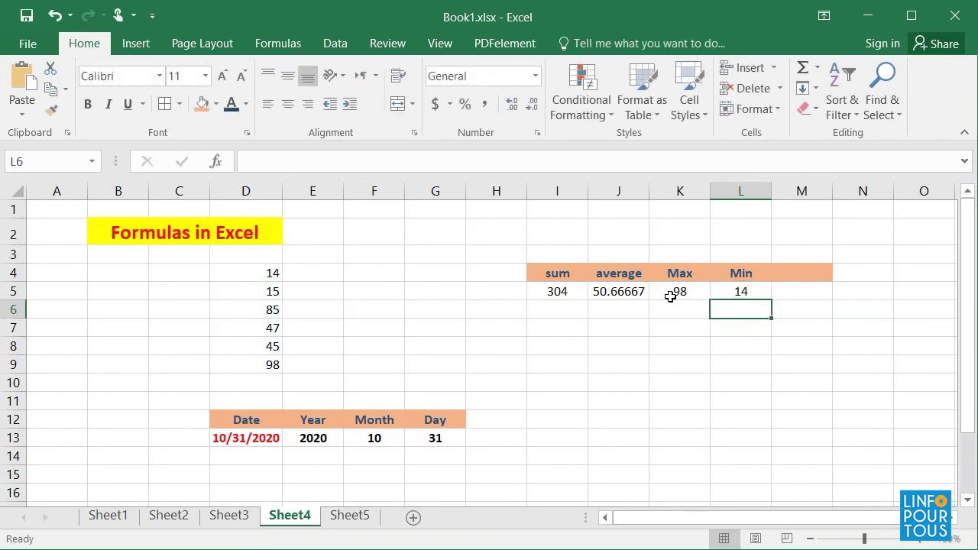
Step: Change D4 to 140 and D7 from 47 to 88
{"action": "left_click", "coordinate": [726, 291]}
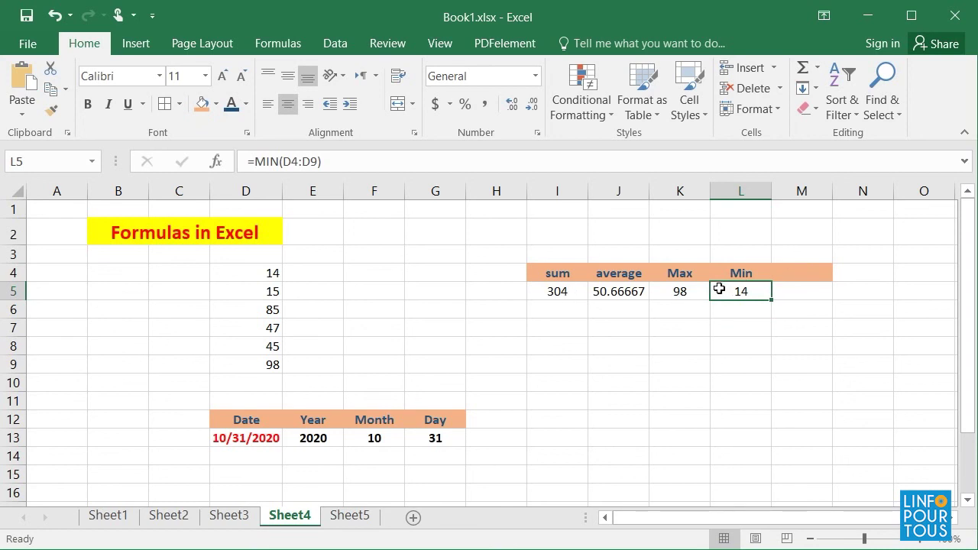
{"action": "left_click", "coordinate": [246, 273]}
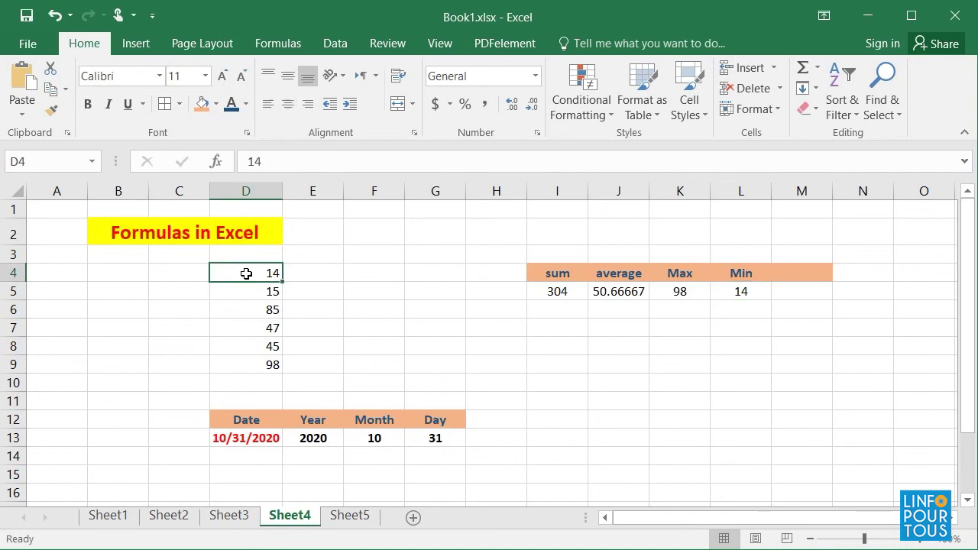
{"action": "type", "text": "0"}
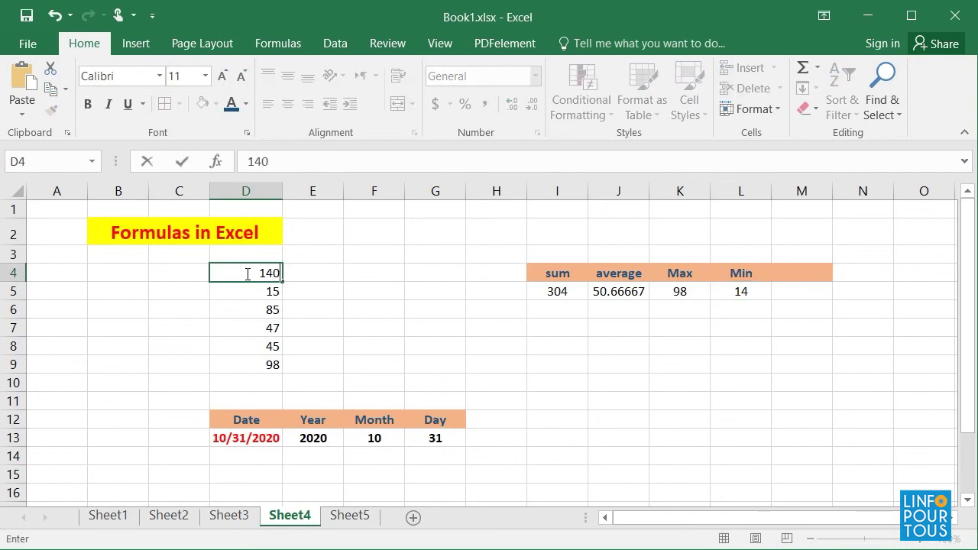
{"action": "key", "text": "Return"}
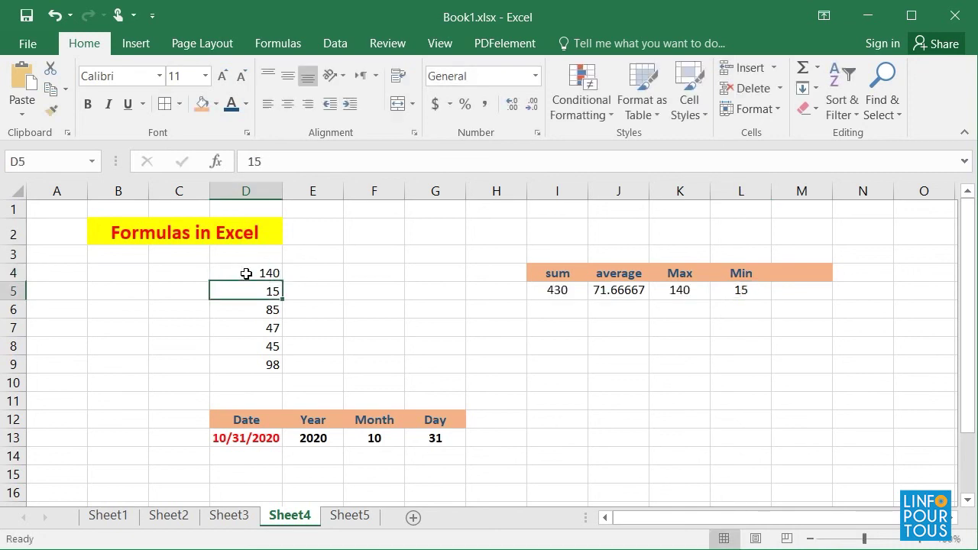
{"action": "left_click", "coordinate": [251, 329]}
{"action": "type", "text": "88"}
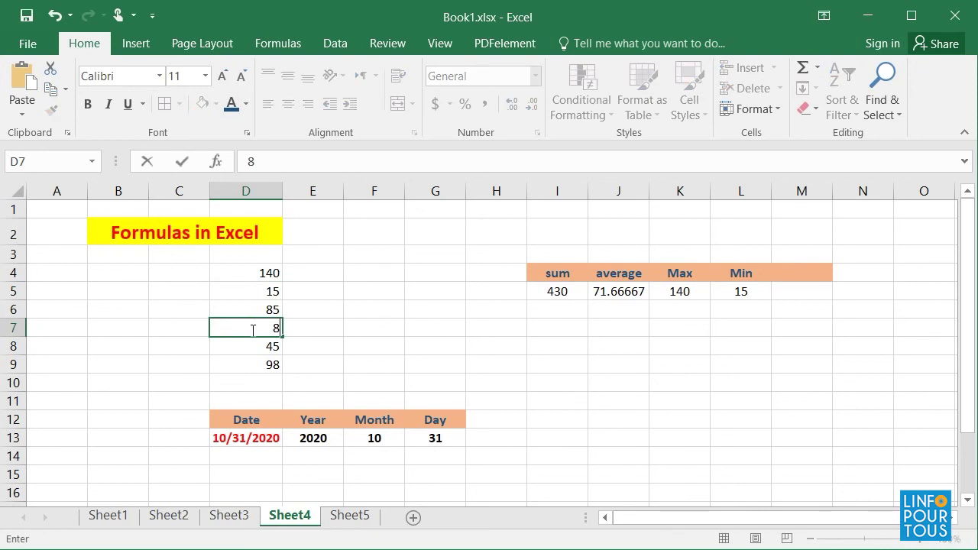
{"action": "key", "text": "Return"}
Step: Change D8 and D5 to 50, so the summary recalculates to sum 511, Min 50
{"action": "left_click", "coordinate": [256, 292]}
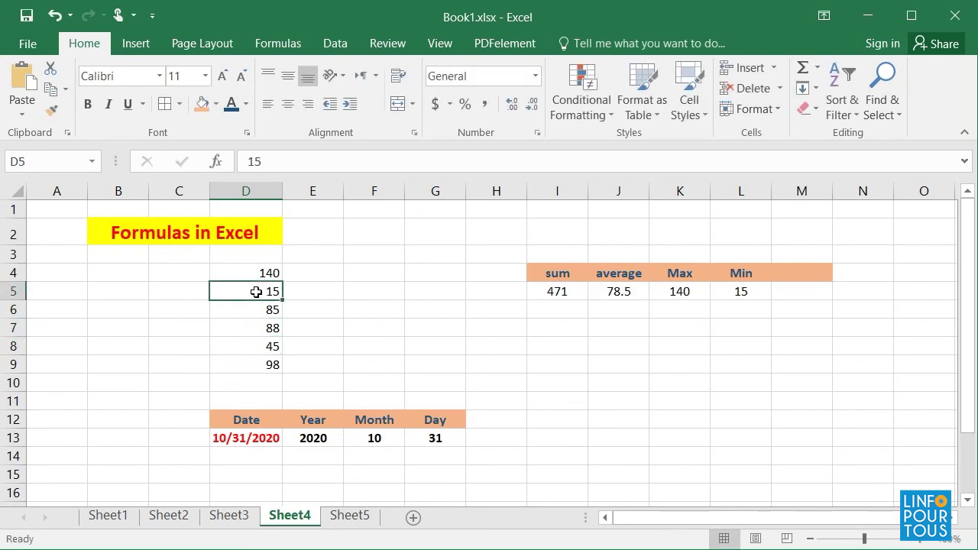
{"action": "left_click", "coordinate": [256, 345]}
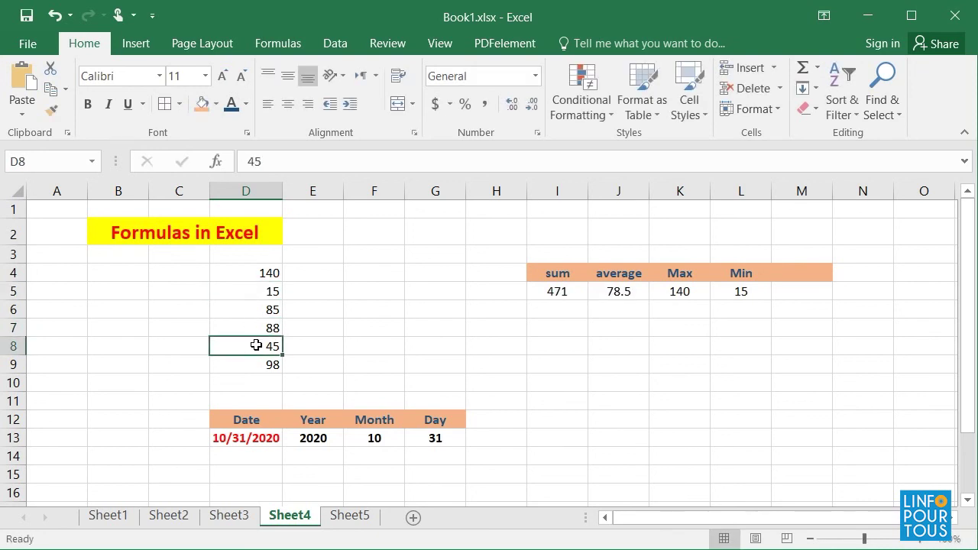
{"action": "type", "text": "50"}
{"action": "key", "text": "Return"}
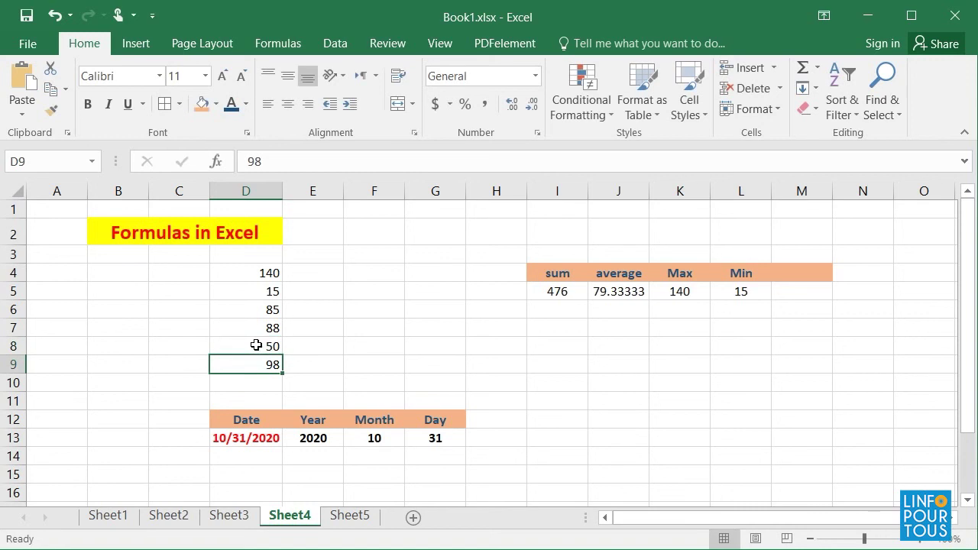
{"action": "left_click", "coordinate": [257, 291]}
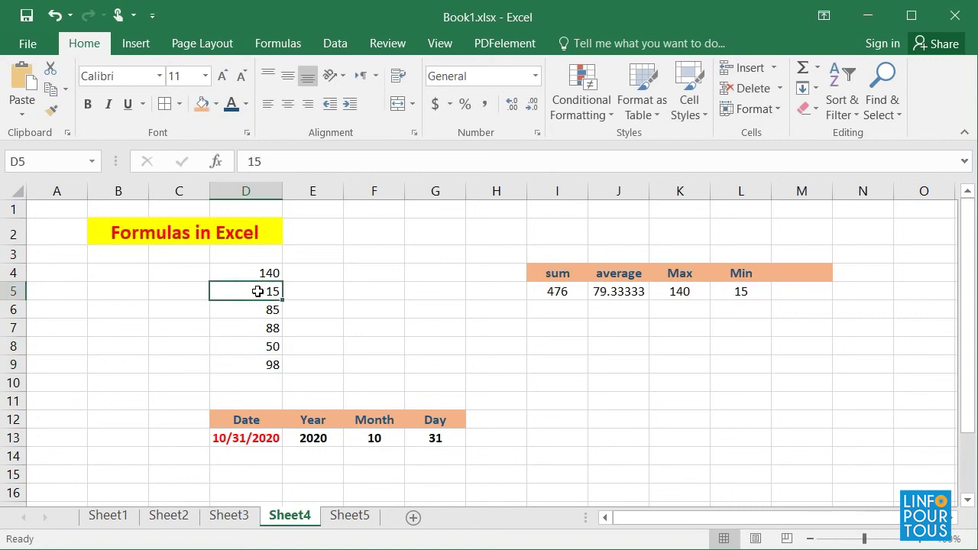
{"action": "type", "text": "50"}
{"action": "key", "text": "Return"}
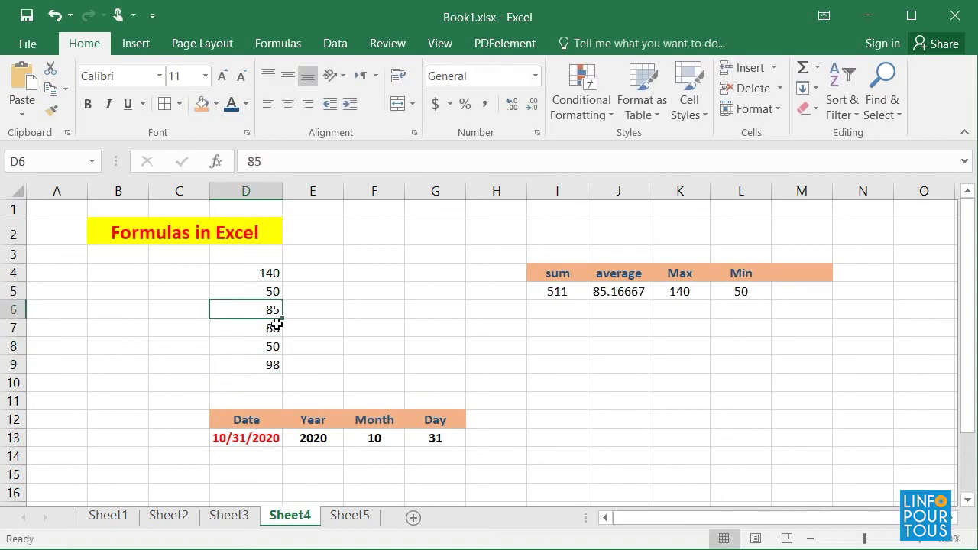
Step: Add a 'Count' heading in M4 and =COUNT(D4:D9) in M5, returning 6
{"action": "left_click", "coordinate": [329, 321]}
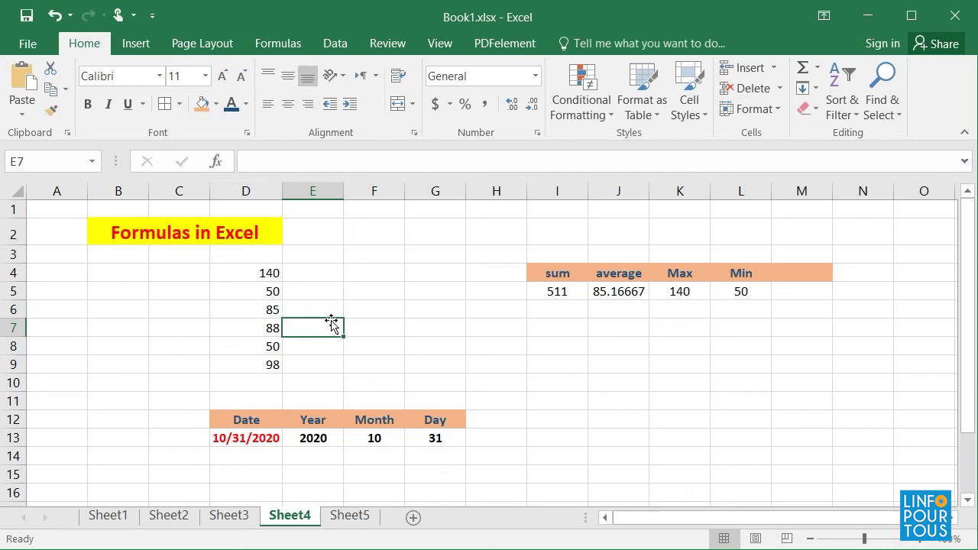
{"action": "left_click", "coordinate": [794, 272]}
{"action": "type", "text": "C"}
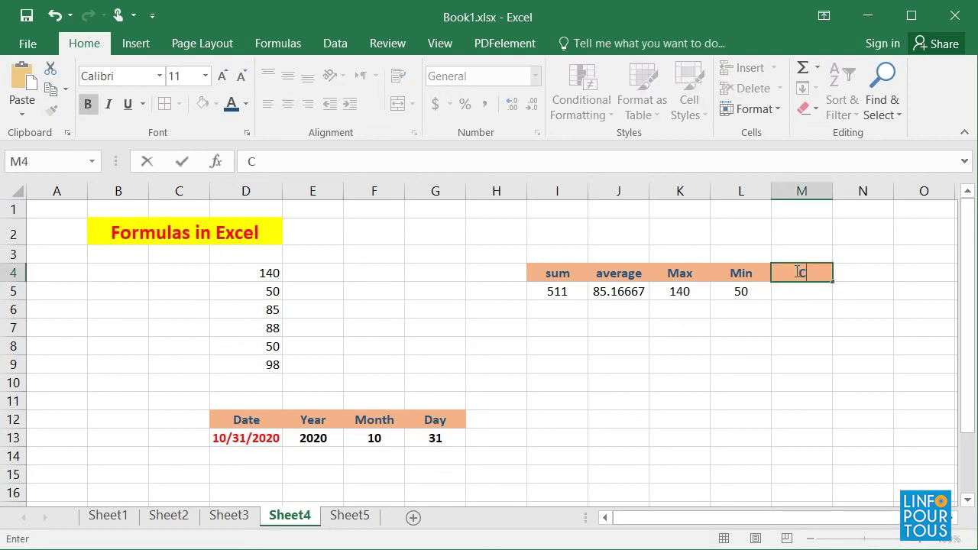
{"action": "type", "text": "ount"}
{"action": "key", "text": "Return"}
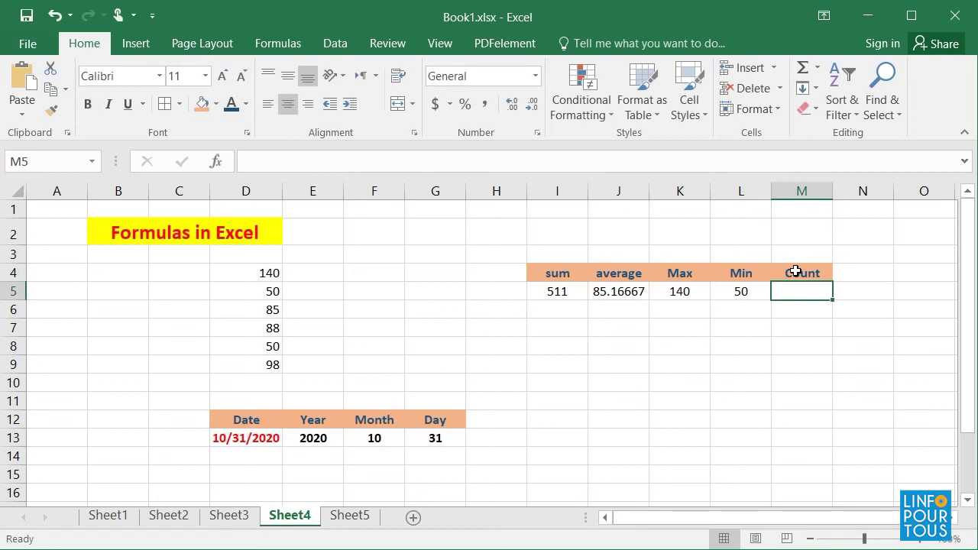
{"action": "type", "text": "=co"}
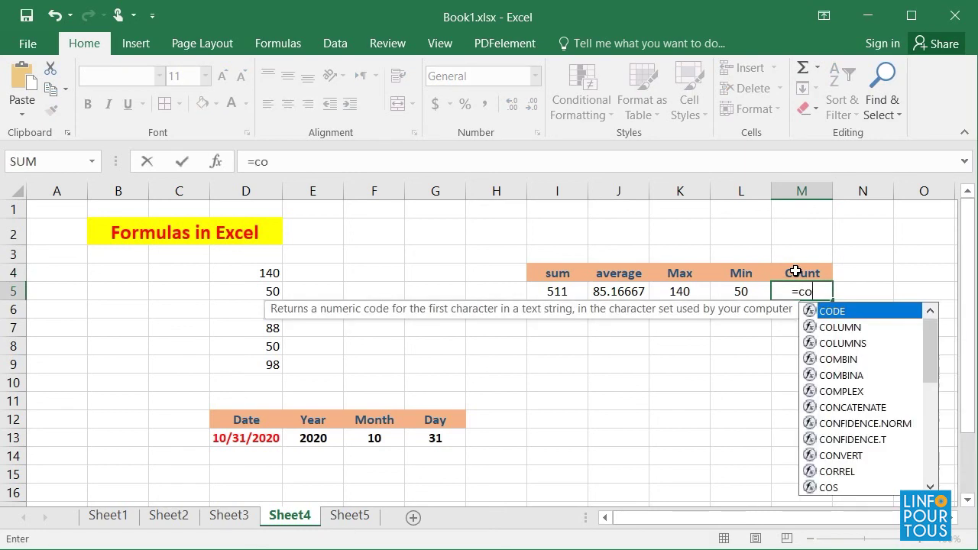
{"action": "type", "text": "unt("}
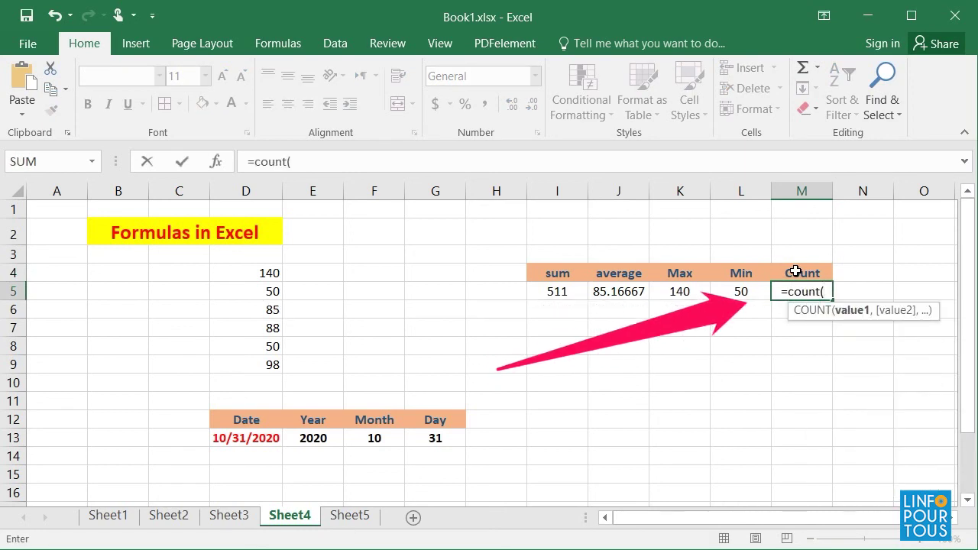
{"action": "type", "text": "d4:d"}
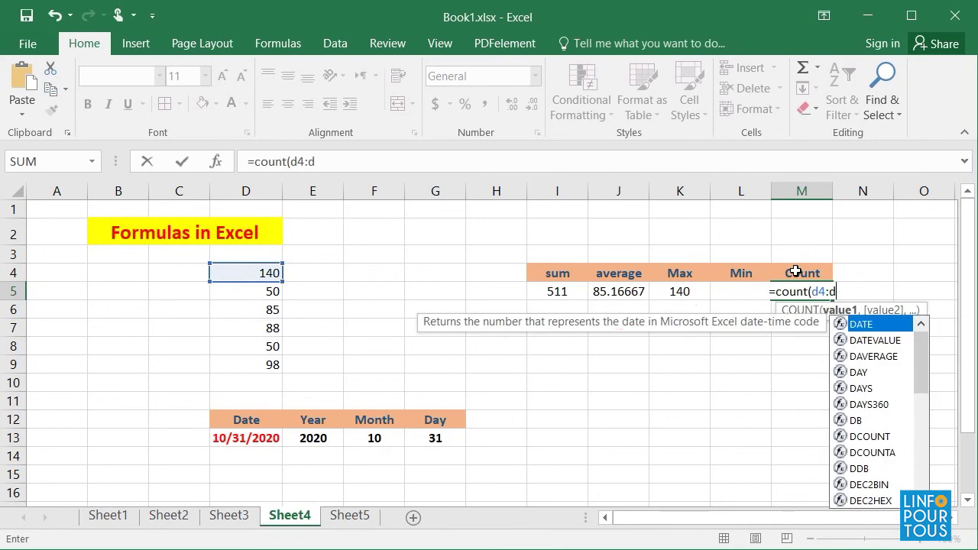
{"action": "type", "text": "9)"}
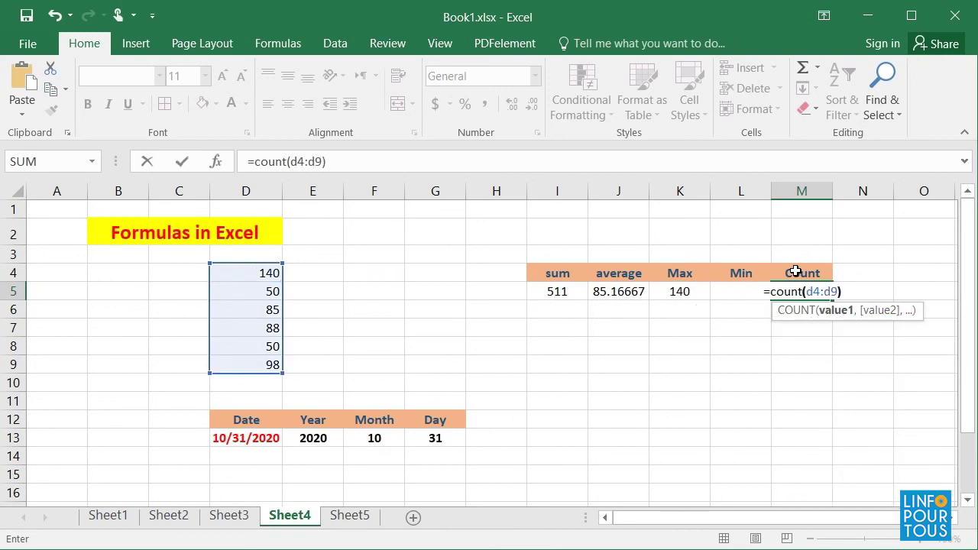
{"action": "key", "text": "Return"}
{"action": "left_click", "coordinate": [799, 291]}
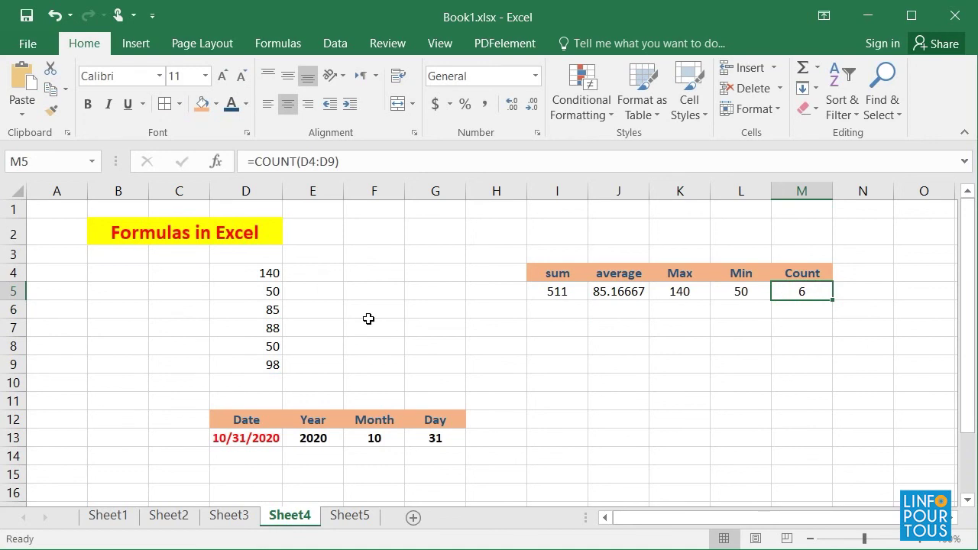
Step: Number the list rows 1 to 6 in C4:C9 by entering 1 and 2, then filling down
{"action": "left_click", "coordinate": [181, 271]}
{"action": "type", "text": "1"}
{"action": "key", "text": "Return"}
{"action": "type", "text": "2"}
{"action": "key", "text": "Return"}
{"action": "left_click_drag", "start_coordinate": [182, 272], "coordinate": [201, 374]}
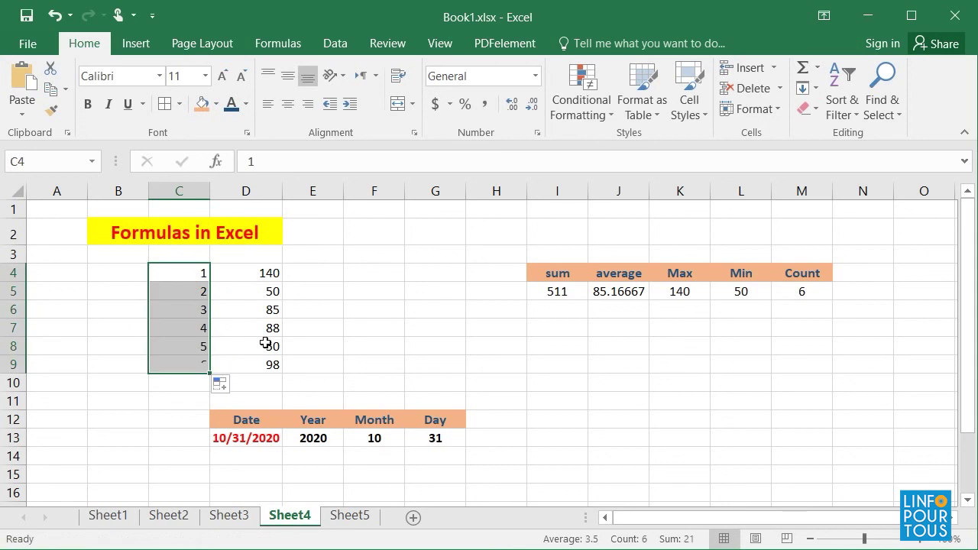
{"action": "left_click", "coordinate": [204, 364]}
Step: Clear the value 88 from D7 so the summary shows Count 5 and Sum 423
{"action": "left_click", "coordinate": [268, 330]}
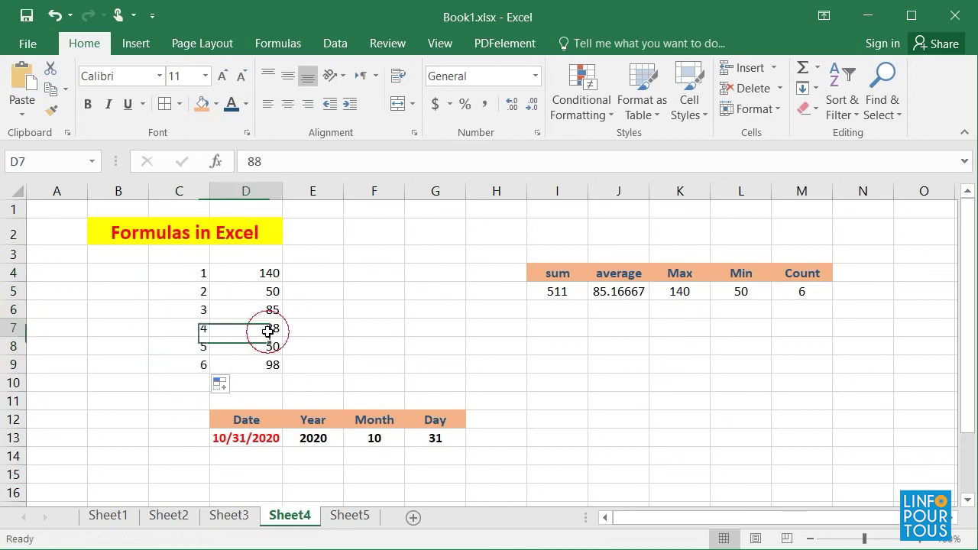
{"action": "key", "text": "Delete"}
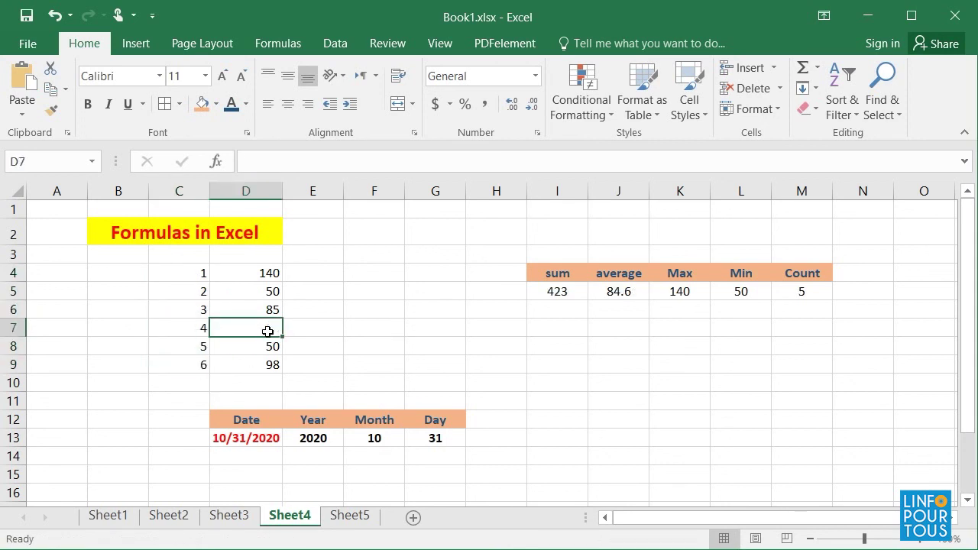
{"action": "left_click", "coordinate": [800, 301]}
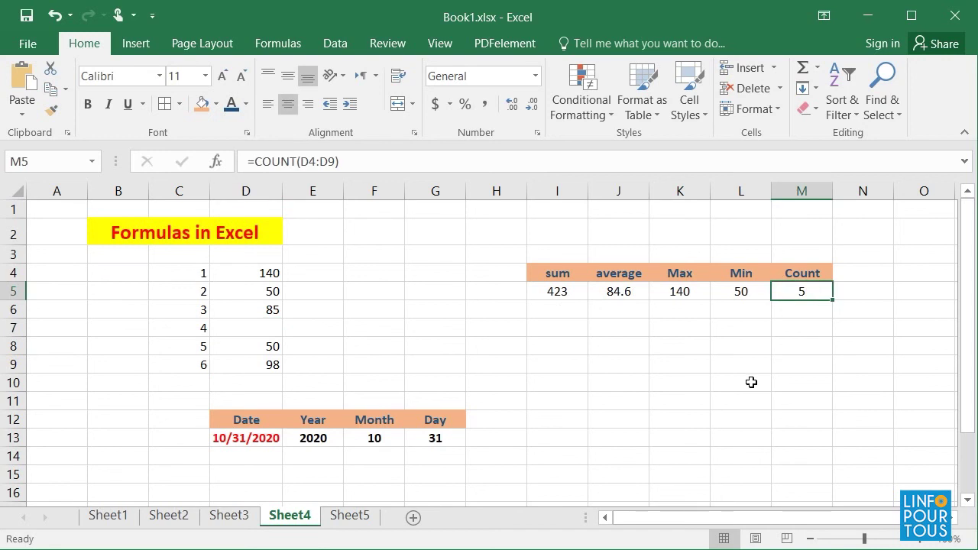
{"action": "left_click", "coordinate": [361, 516]}
{"action": "left_click", "coordinate": [291, 517]}
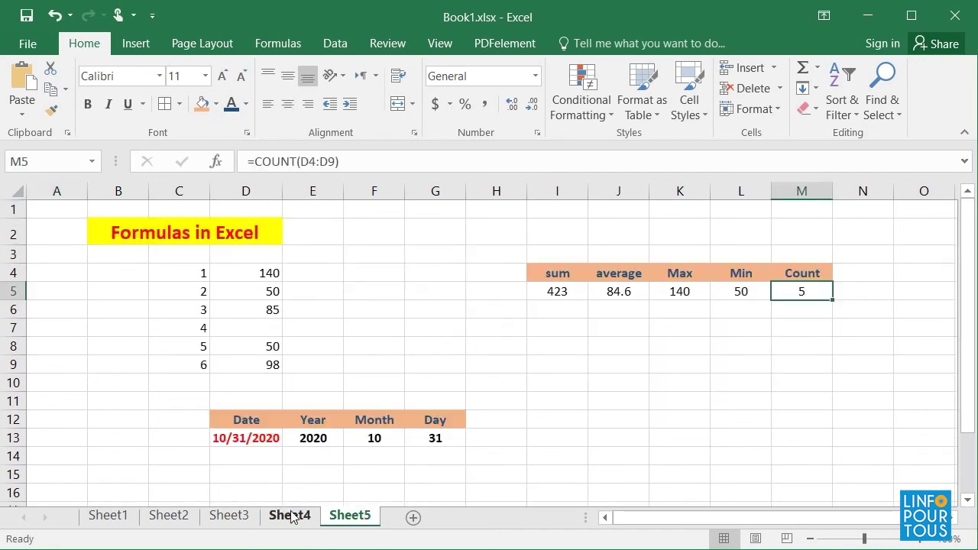
{"action": "left_click", "coordinate": [372, 334]}
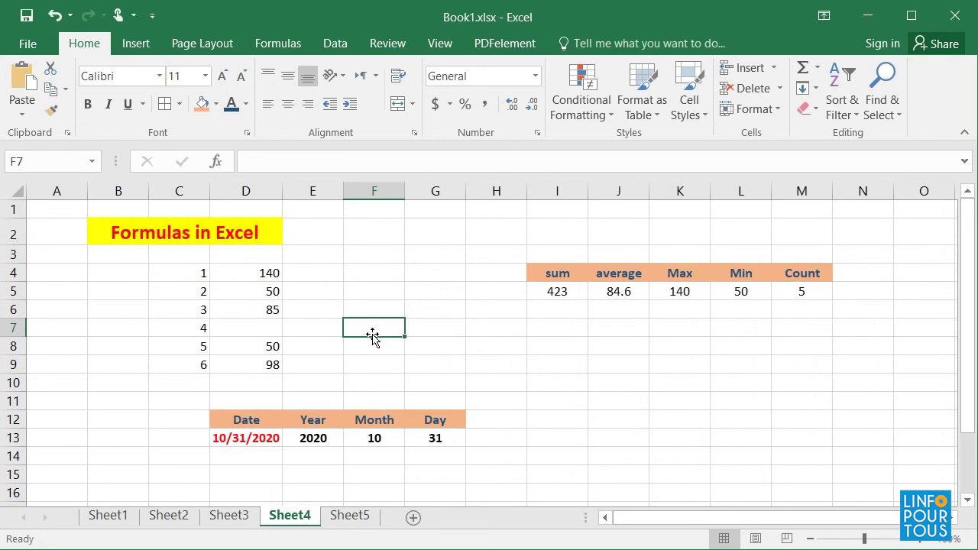